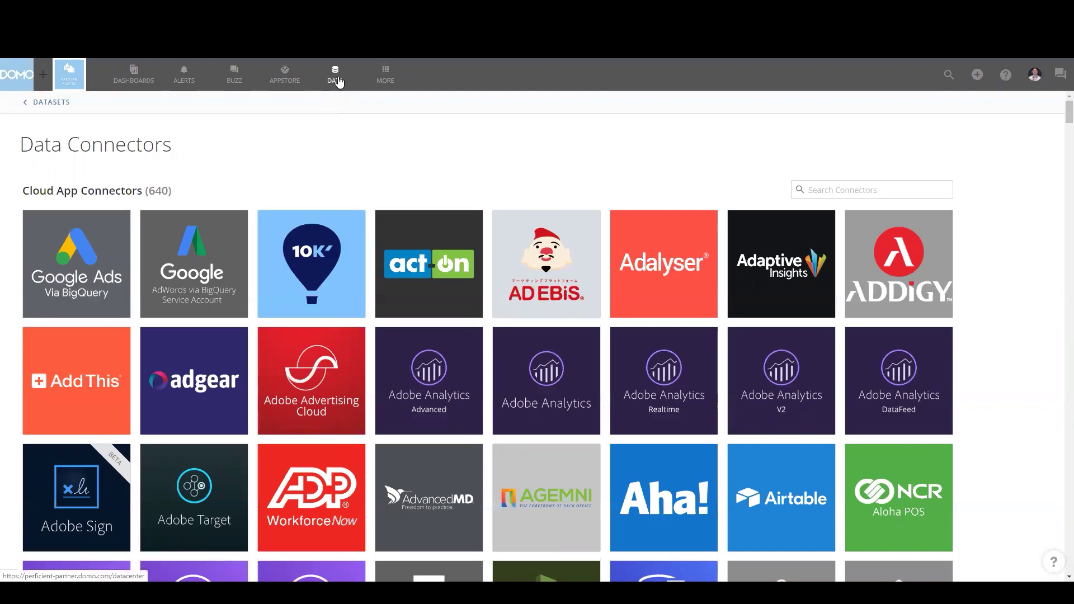
# Search connectors for 'NH' and choose Get the Data on the NHTSA Safety Ratings connector.
pyautogui.click(847, 188)
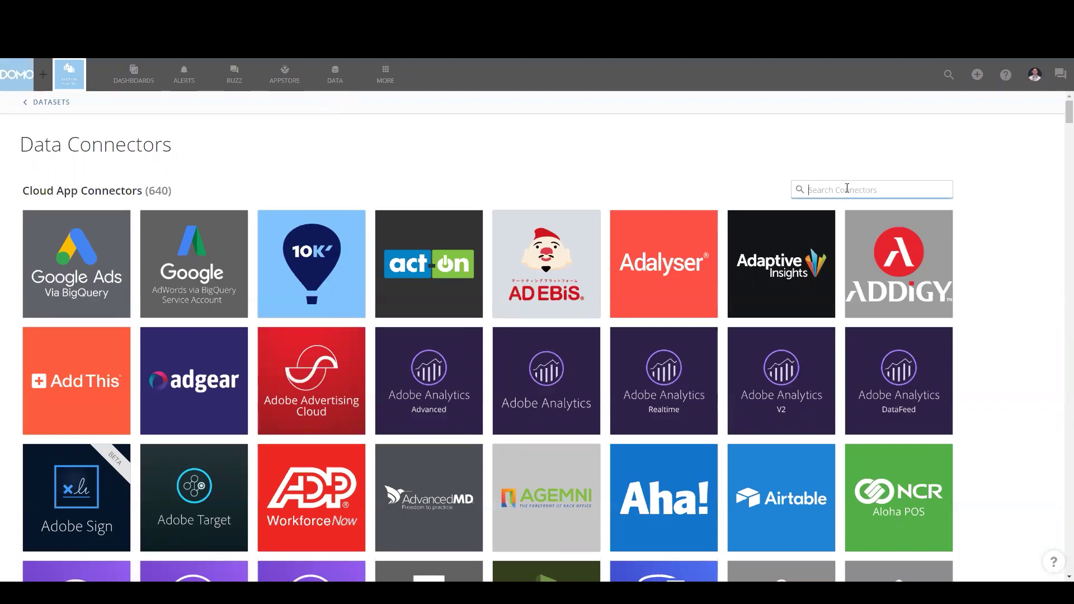
pyautogui.write('NH')
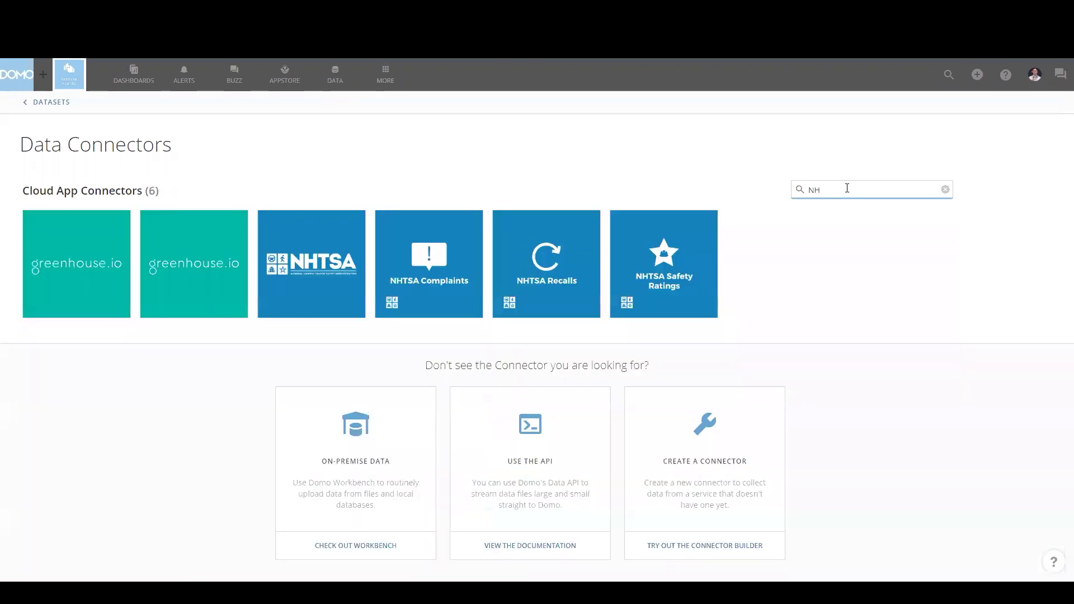
pyautogui.click(663, 267)
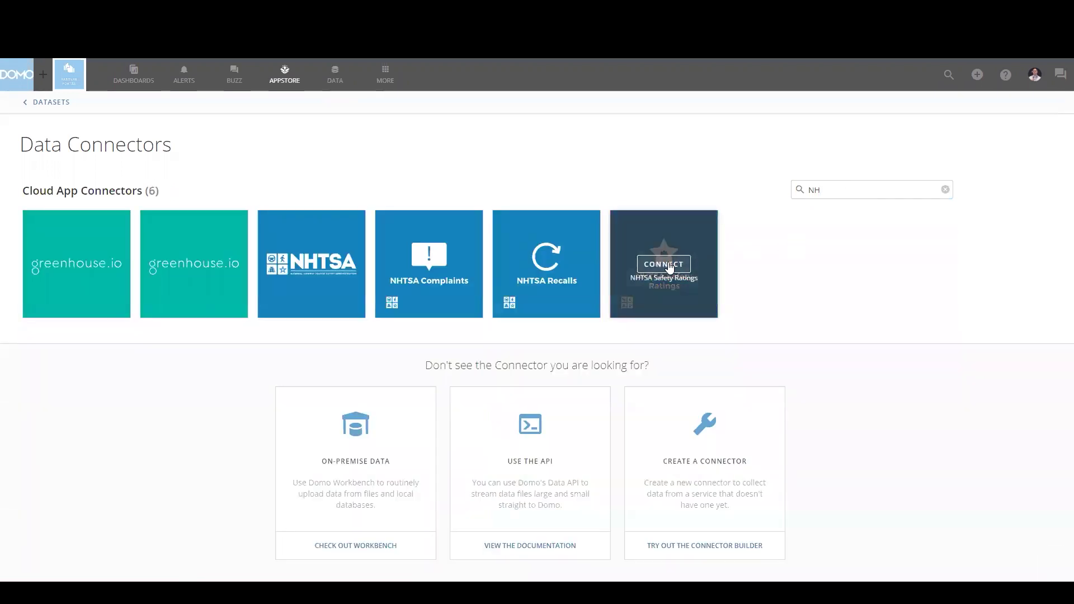
pyautogui.click(154, 173)
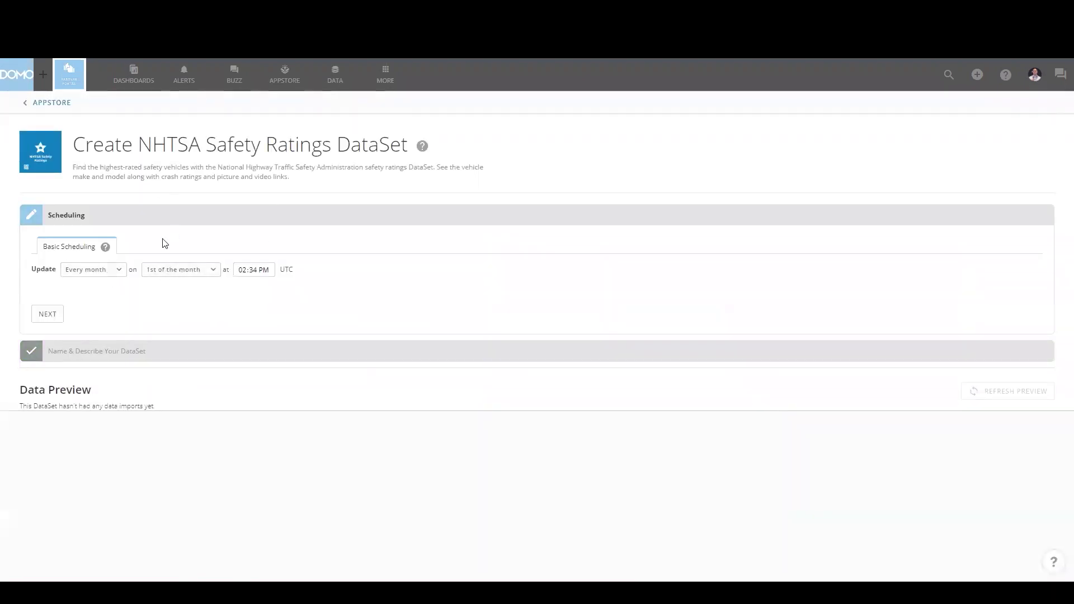
# Keep the monthly update schedule and save the new DataSet under the name 'matt demo'.
pyautogui.click(40, 319)
pyautogui.click(107, 284)
pyautogui.write('m')
pyautogui.press('BackSpace')
pyautogui.write('matt demo')
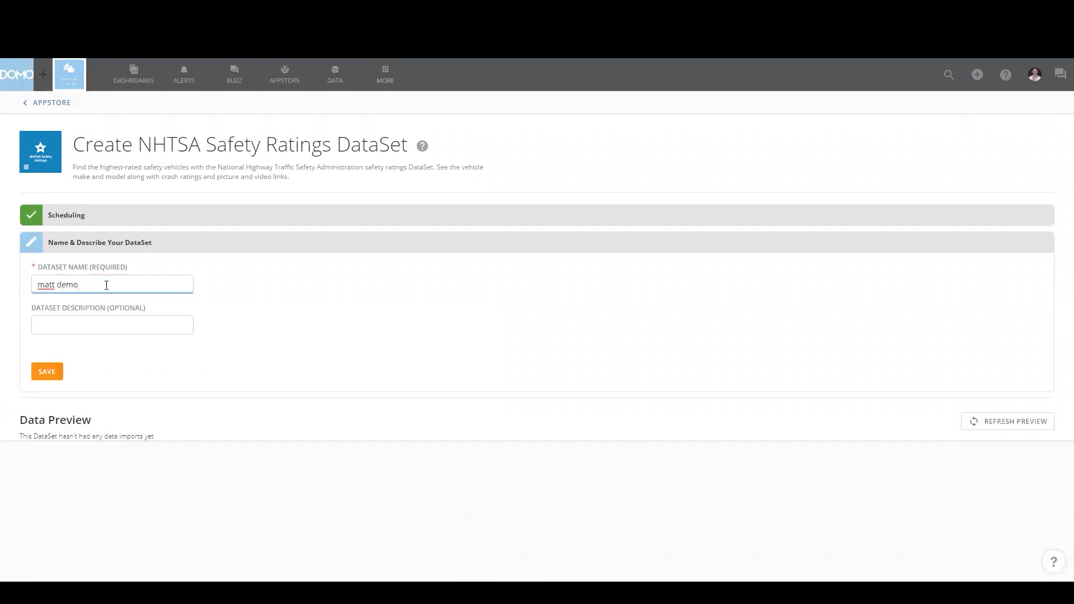
pyautogui.hotkey('ctrl', 'a')
pyautogui.click(43, 372)
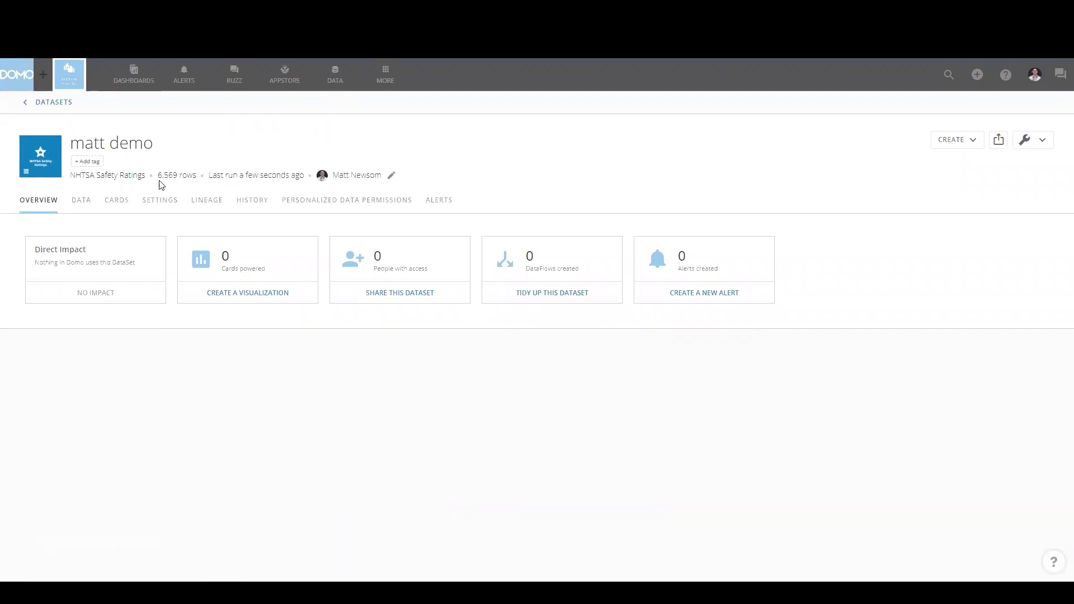
# Browse the matt demo rows on the Data tab, glance at Stats, then scroll right to ModelYear and Make.
pyautogui.click(92, 206)
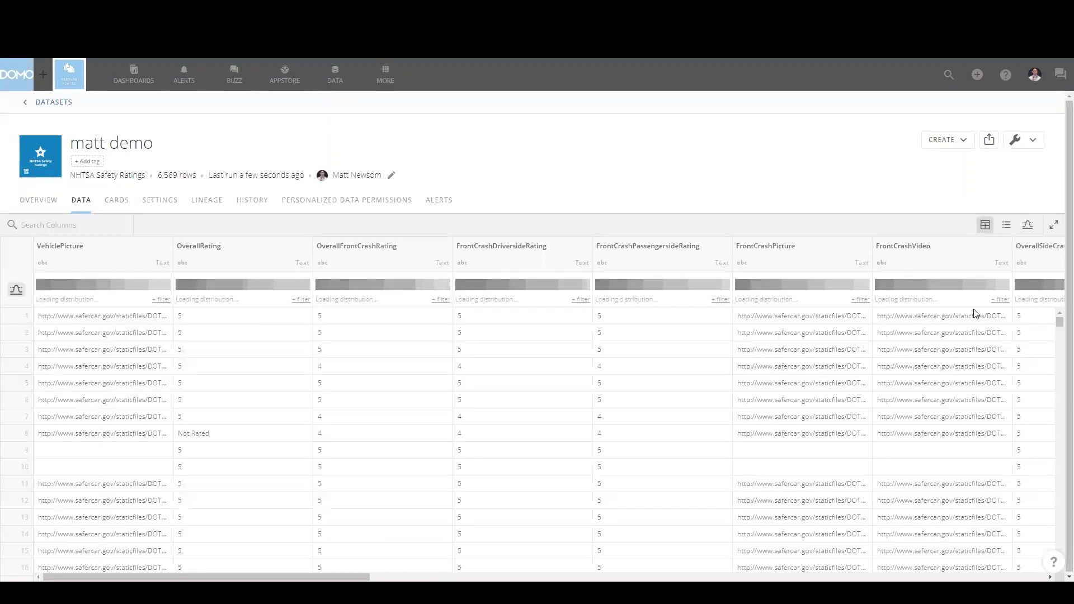
pyautogui.click(1028, 226)
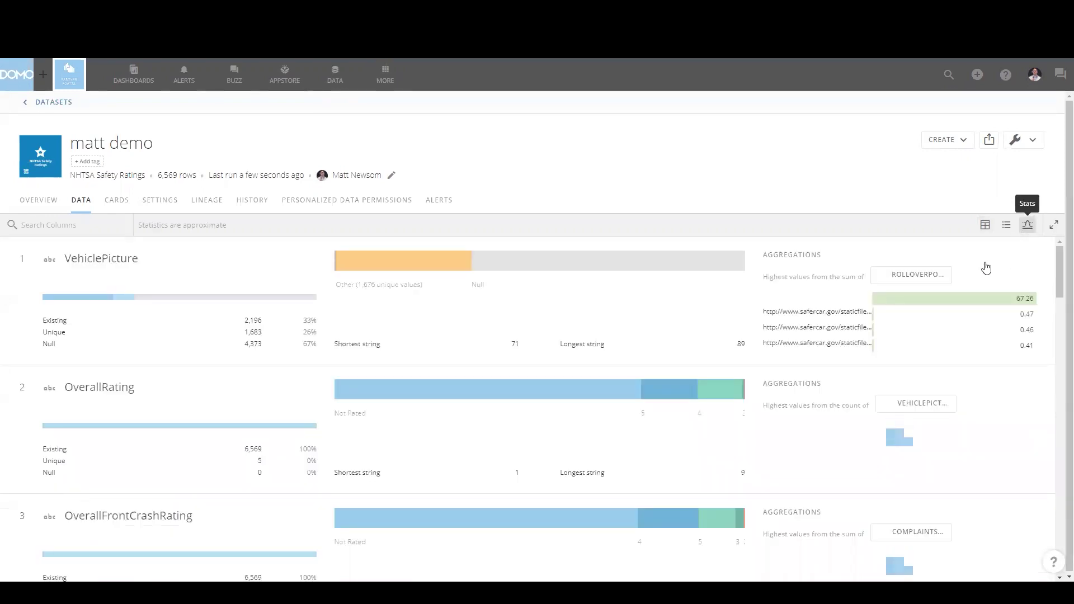
pyautogui.click(986, 225)
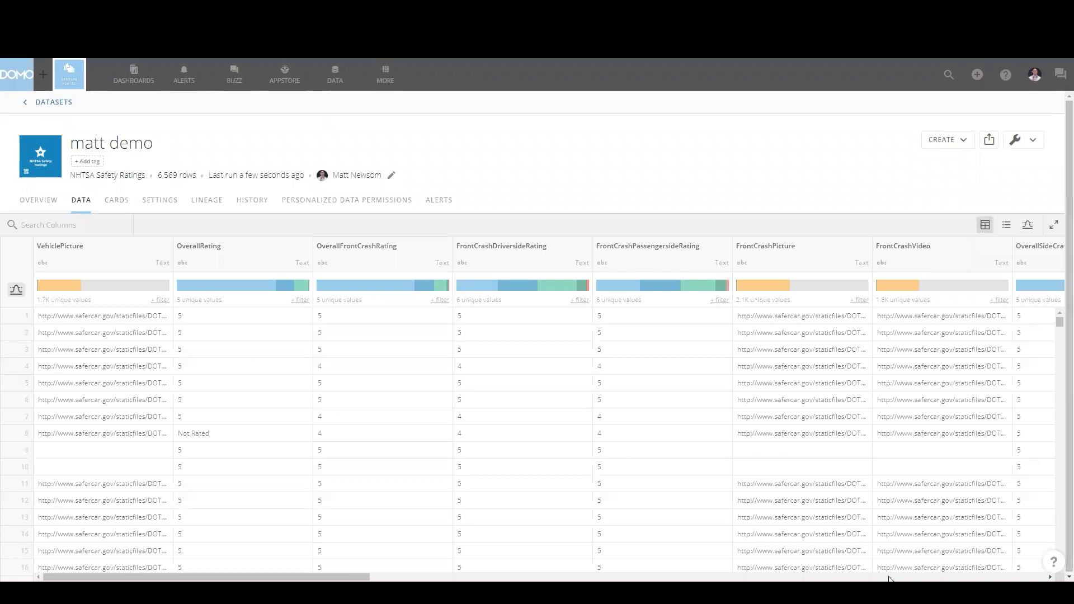
pyautogui.hscroll(10, 889, 579)
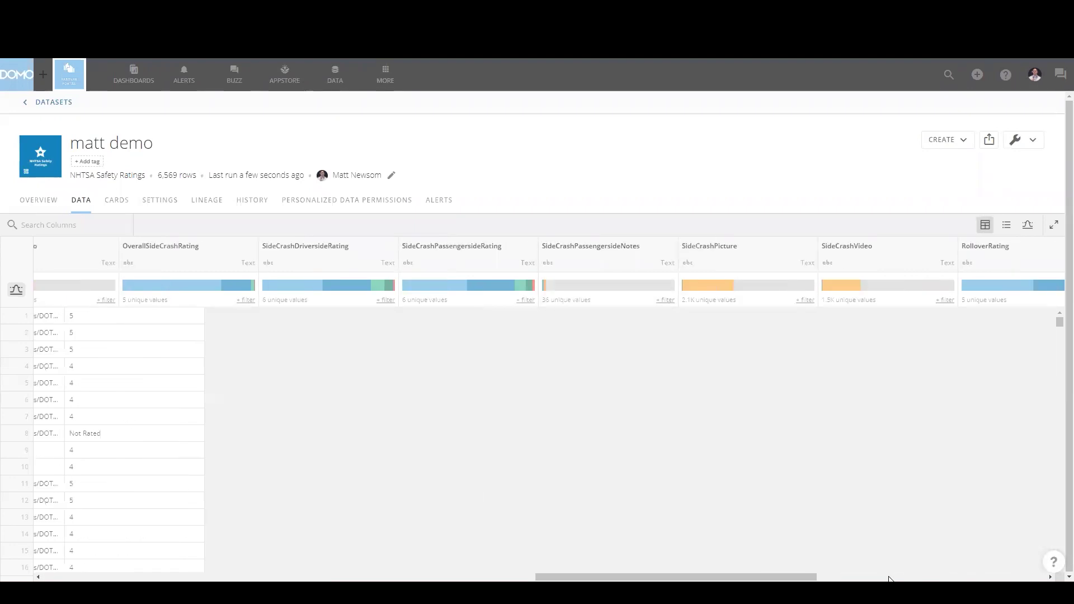
pyautogui.hscroll(10, 920, 580)
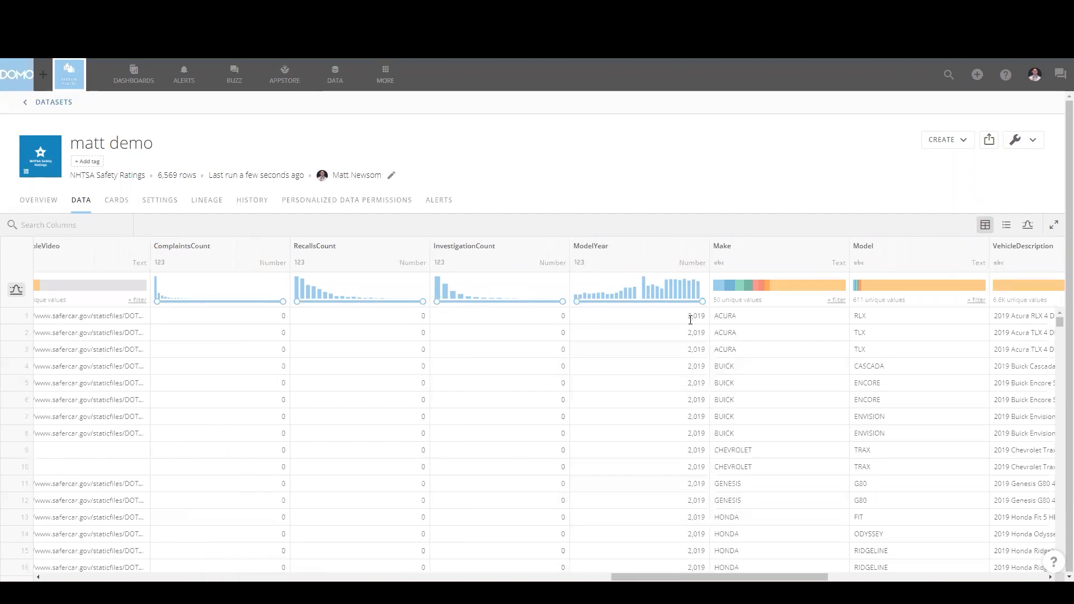
# Start a Magic ETL dataflow from matt demo and add a Set Column Type step.
pyautogui.click(952, 150)
pyautogui.click(883, 237)
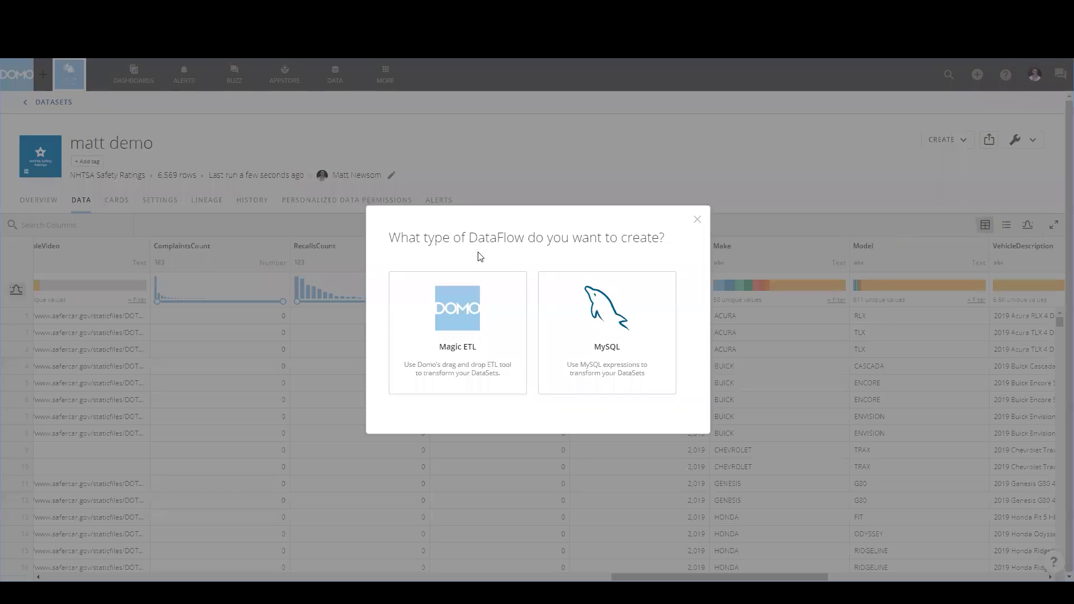
pyautogui.click(439, 302)
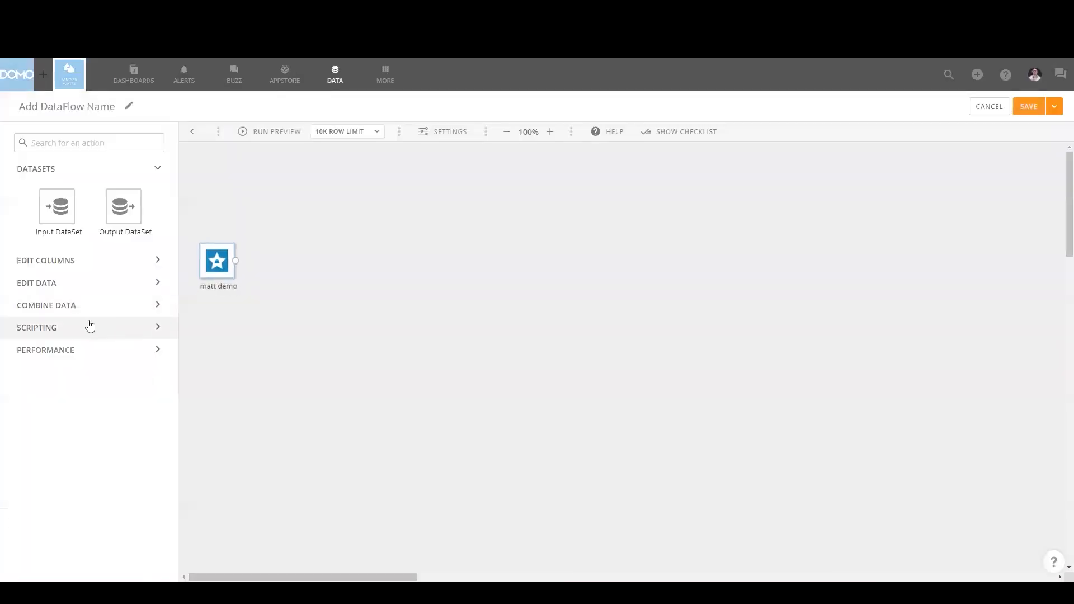
pyautogui.click(79, 307)
pyautogui.click(74, 287)
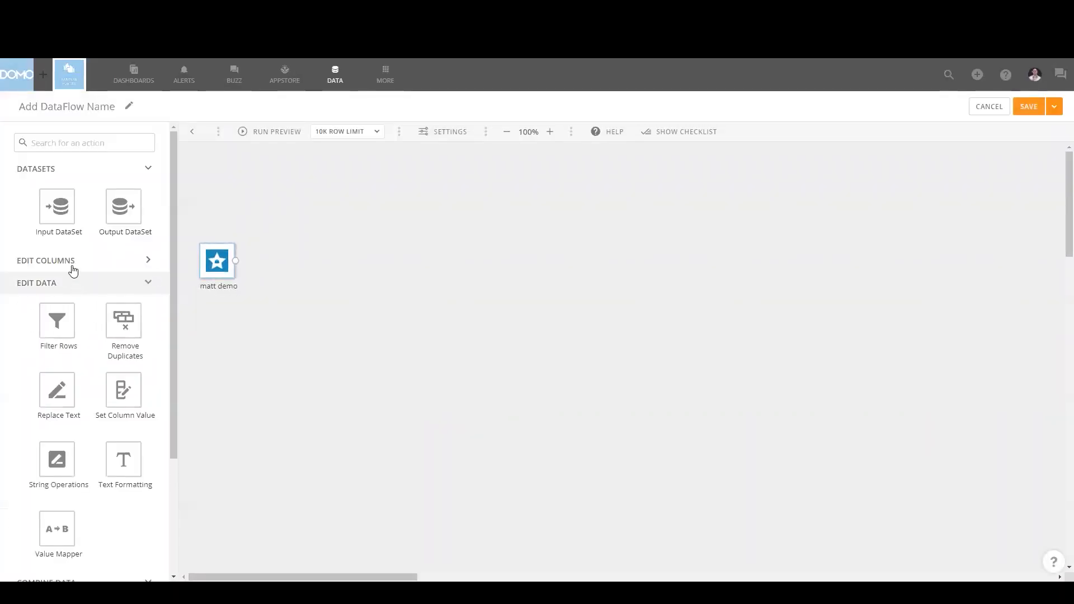
pyautogui.click(73, 266)
pyautogui.scroll(-4, 105, 390)
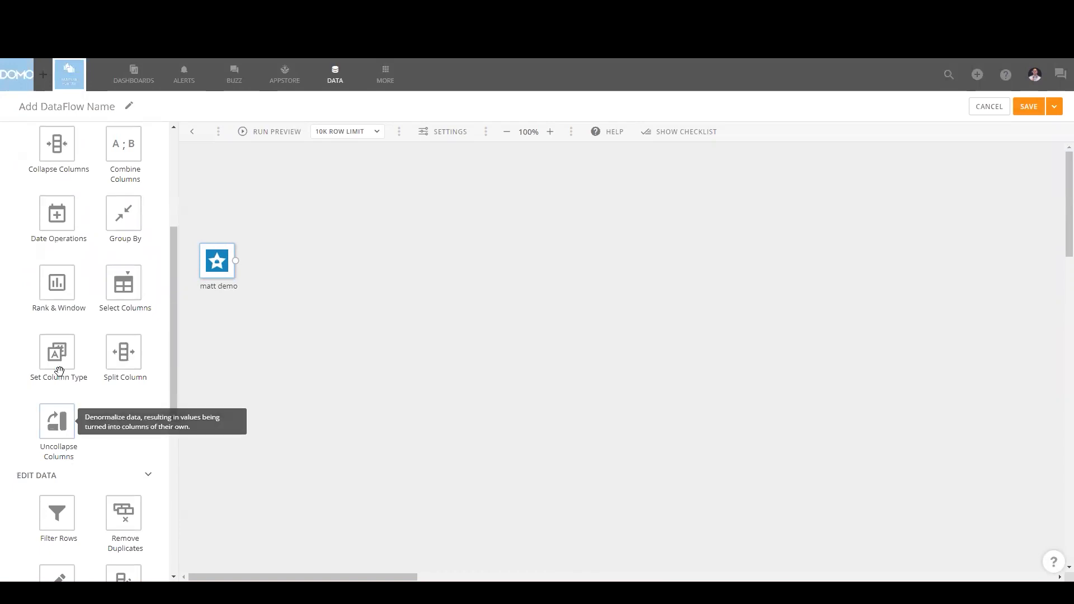
pyautogui.moveTo(57, 354); pyautogui.dragTo(283, 263)
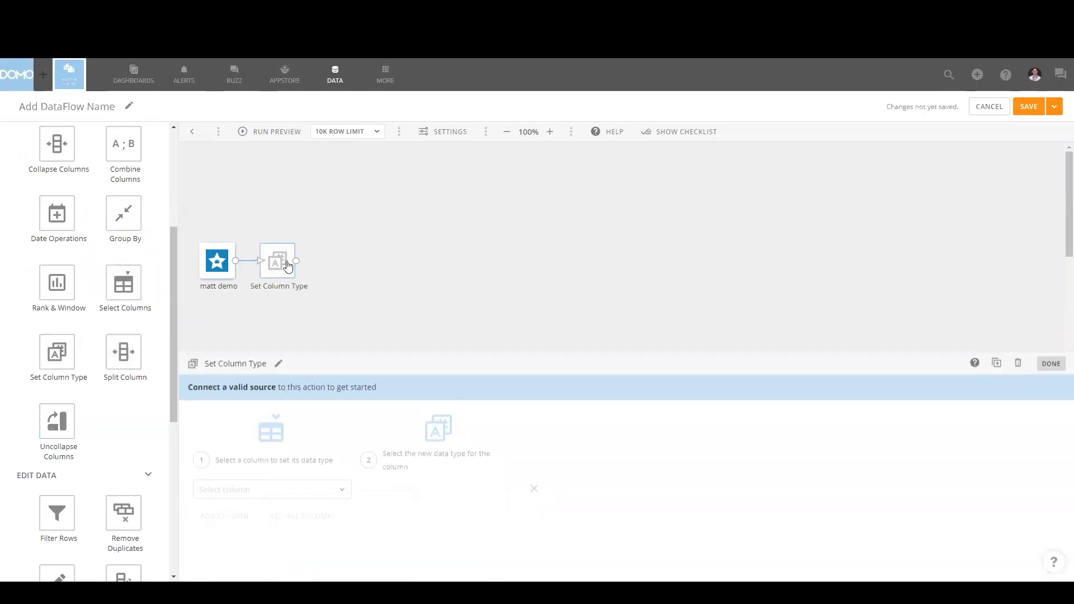
# Feed matt demo into the step, convert ModelYear to Text, and add an Output DataSet.
pyautogui.click(268, 464)
pyautogui.write('mode')
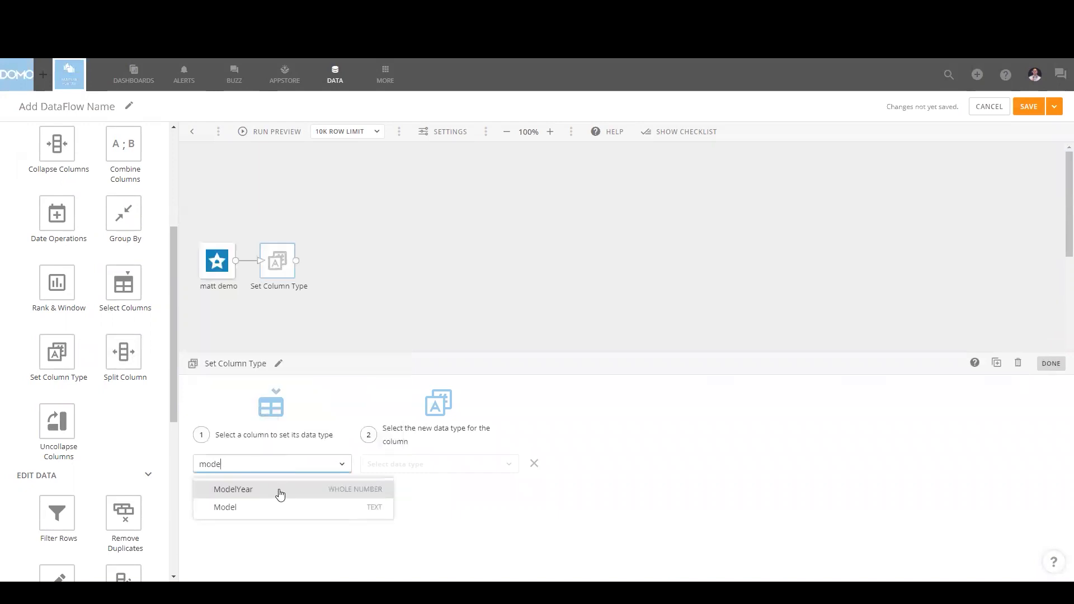
pyautogui.click(280, 494)
pyautogui.click(369, 464)
pyautogui.click(408, 355)
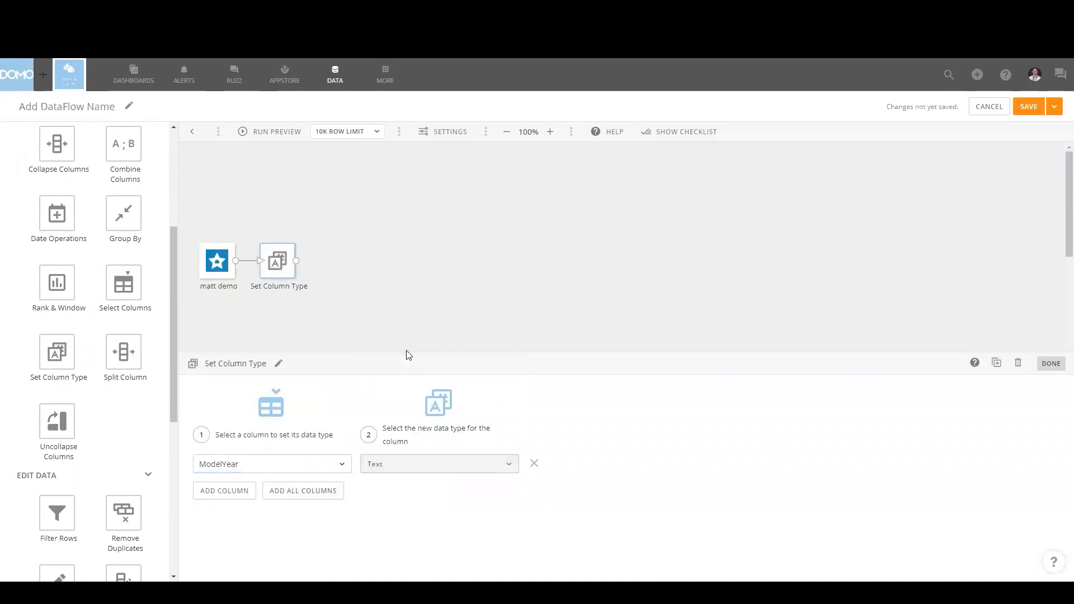
pyautogui.moveTo(179, 243); pyautogui.dragTo(175, 140)
pyautogui.moveTo(124, 208); pyautogui.dragTo(380, 265)
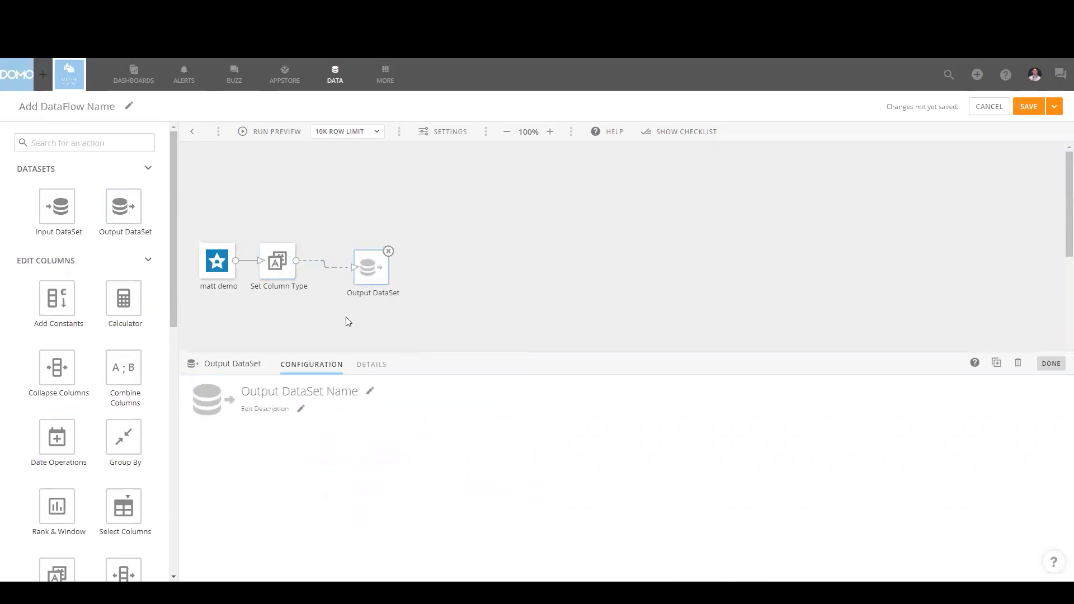
# Enter 'matt vid demo' as the Output DataSet name and reuse it as the dataflow name.
pyautogui.click(297, 394)
pyautogui.write('matt ')
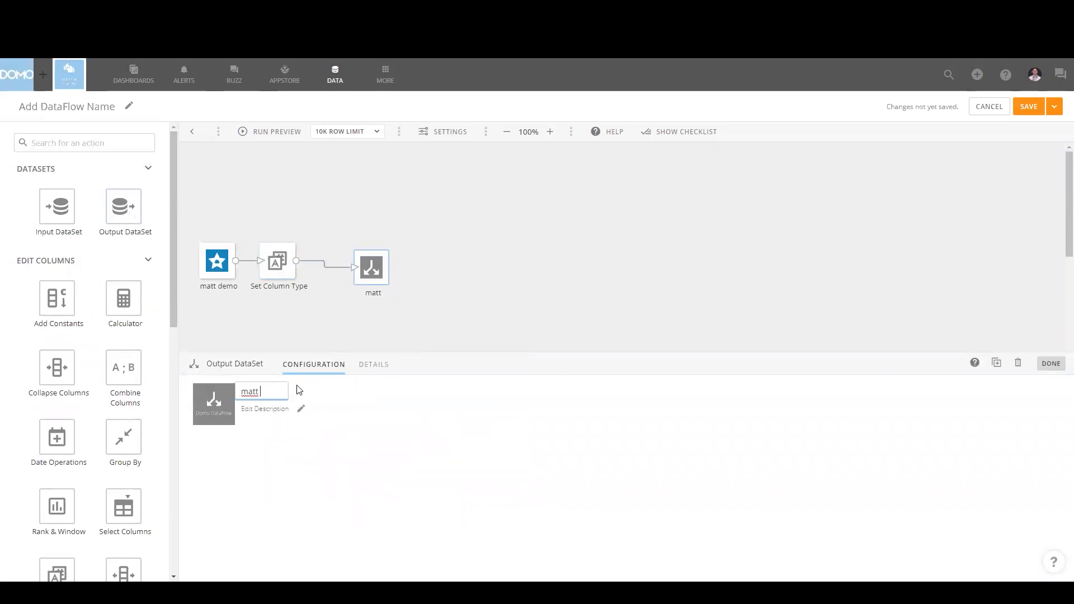
pyautogui.write('vid demo')
pyautogui.moveTo(298, 387); pyautogui.dragTo(222, 393)
pyautogui.hotkey('ctrl', 'c')
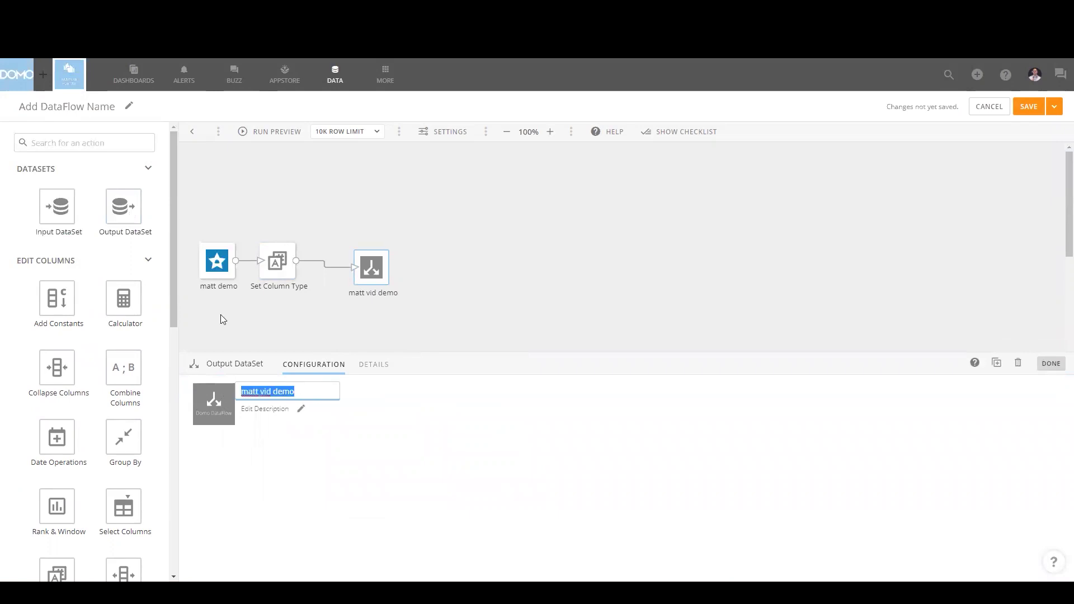
pyautogui.click(53, 113)
pyautogui.hotkey('ctrl', 'v')
pyautogui.click(1055, 106)
# Save and run the dataflow, check its run history, then open the matt vid demo output dataset.
pyautogui.click(1025, 135)
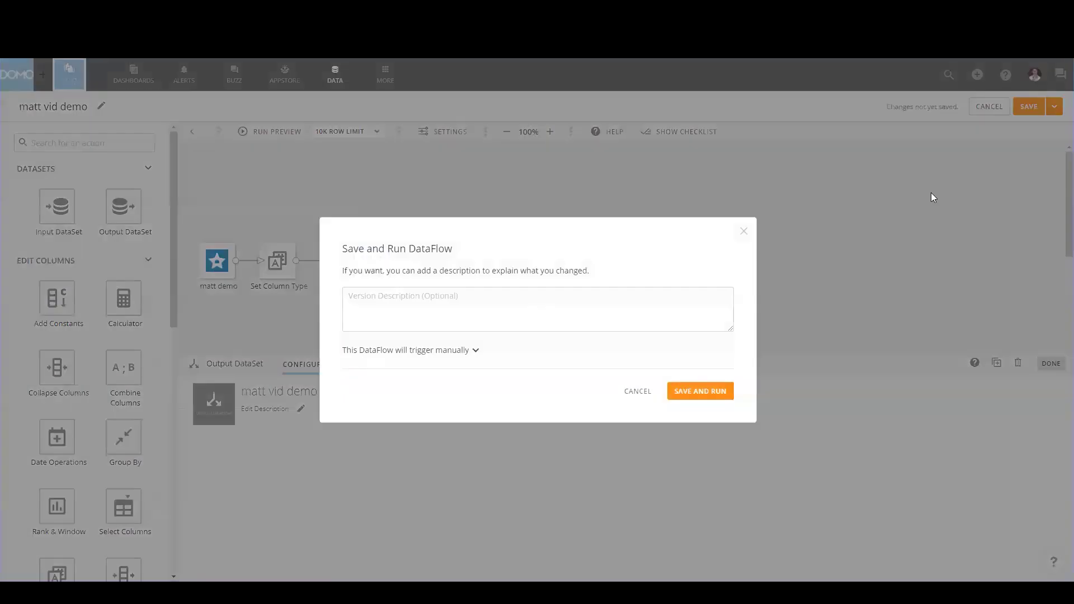
pyautogui.click(715, 393)
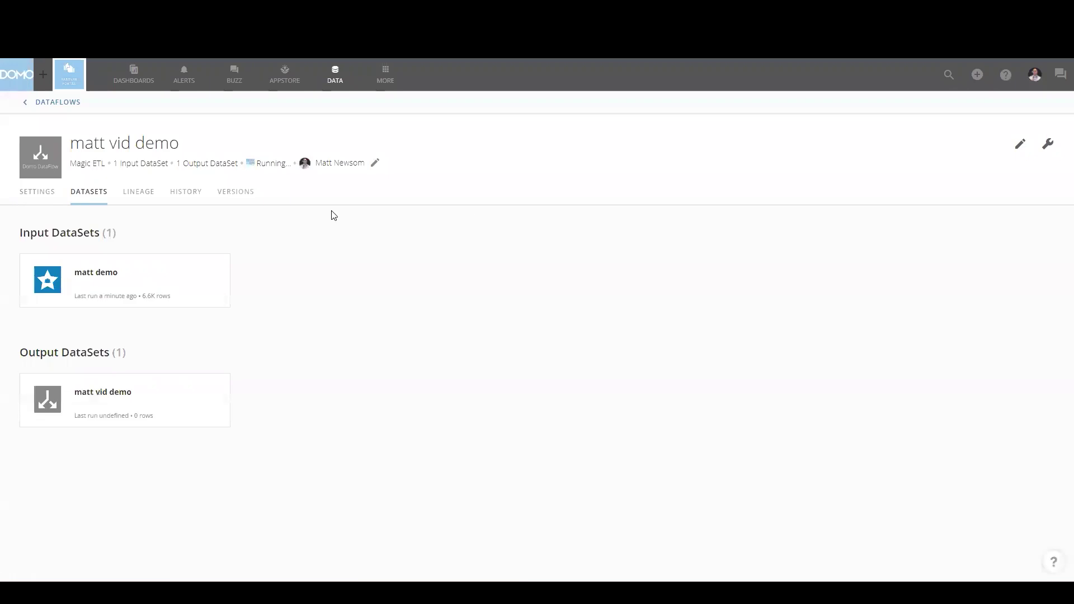
pyautogui.click(186, 193)
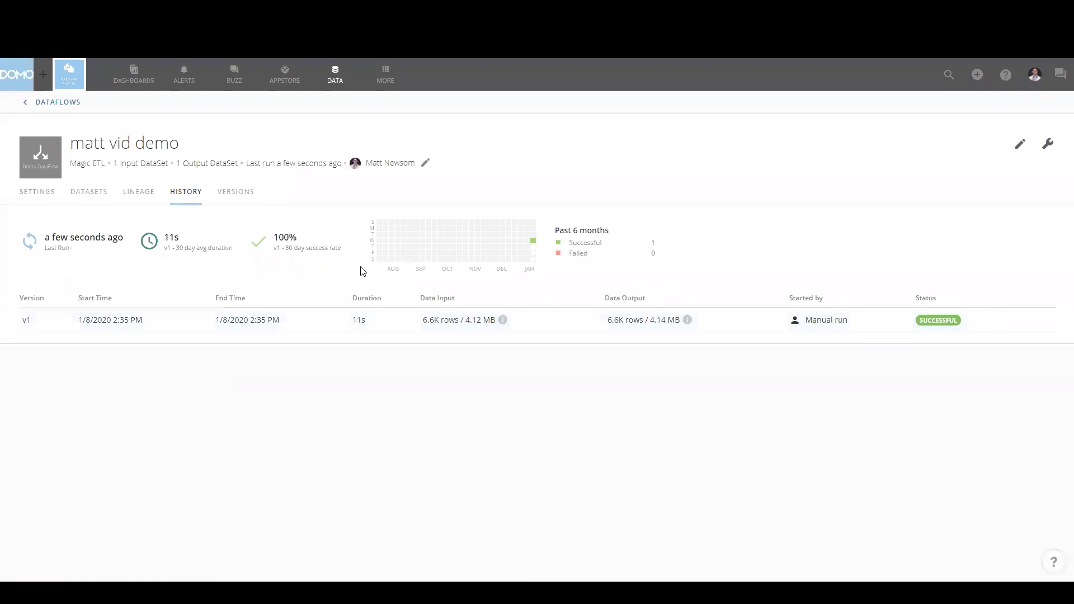
pyautogui.click(86, 196)
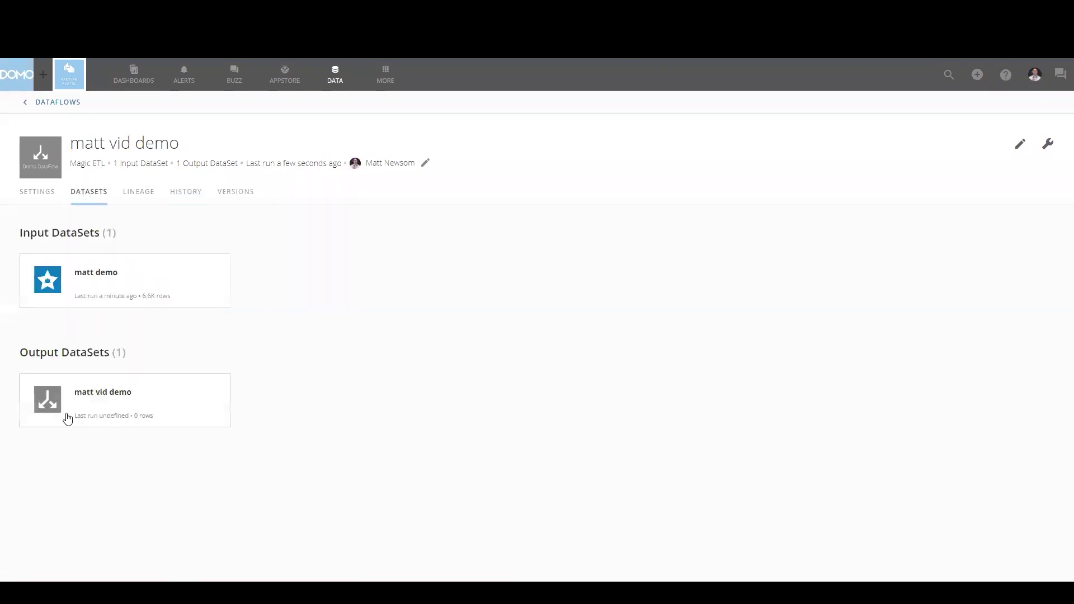
pyautogui.click(123, 404)
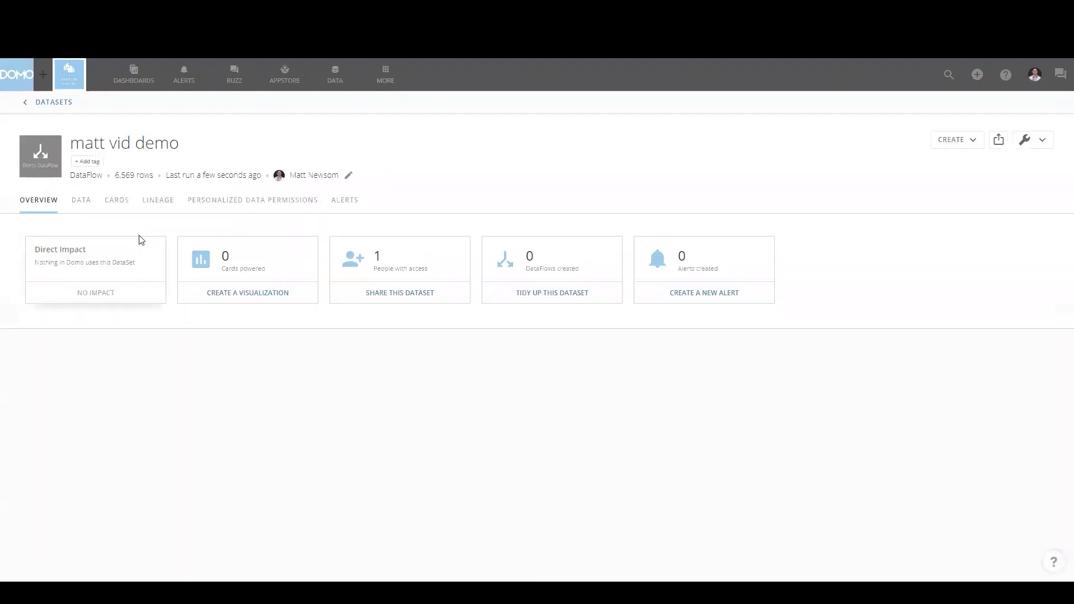
# Add a new card from the Cards tab of the matt vid demo dataset.
pyautogui.click(112, 201)
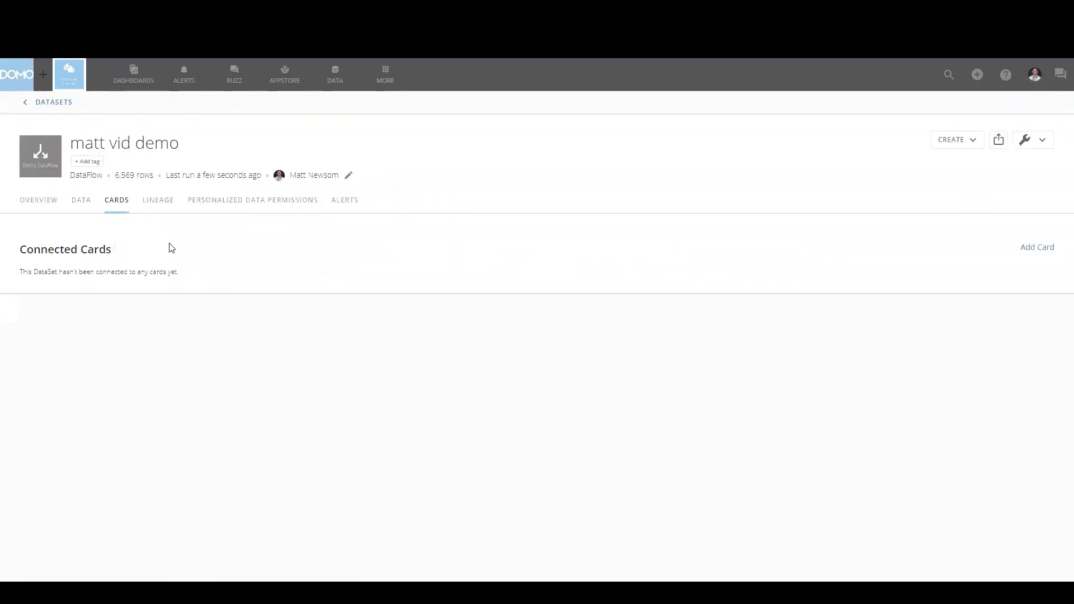
pyautogui.click(1028, 249)
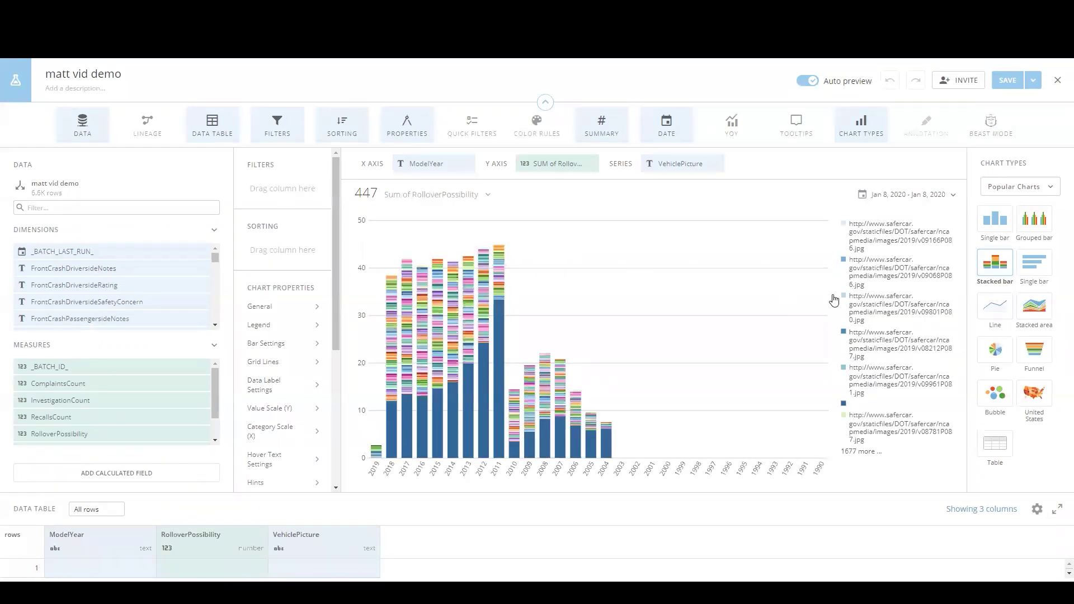
# Make the card a pie chart with Make as Pie Name and RecallsCount as Pie Value.
pyautogui.click(996, 350)
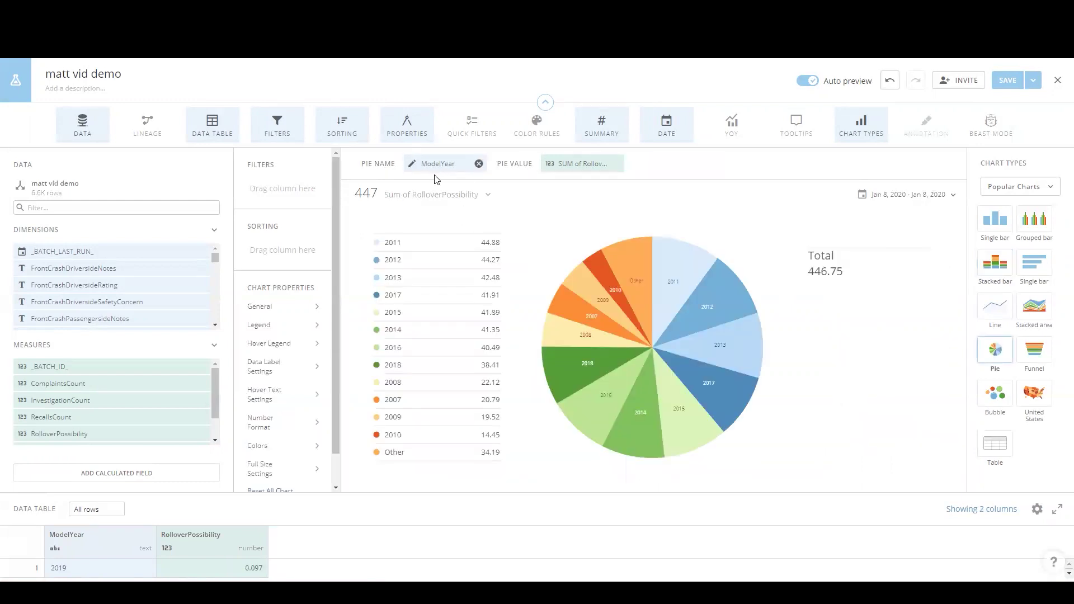
pyautogui.click(73, 208)
pyautogui.write('make')
pyautogui.moveTo(37, 249); pyautogui.dragTo(444, 163)
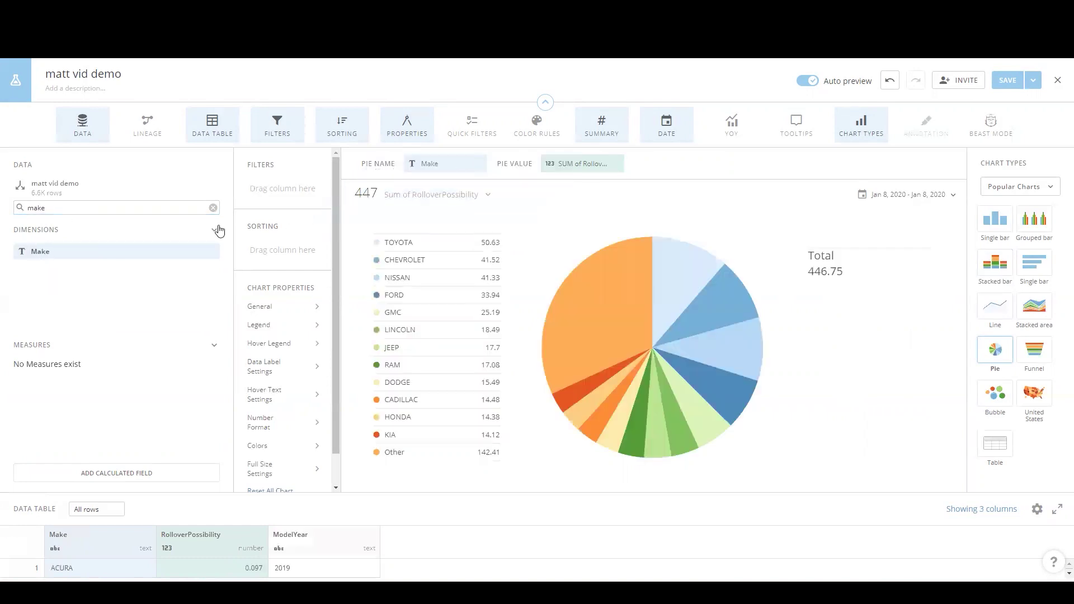
pyautogui.moveTo(86, 207); pyautogui.dragTo(23, 209)
pyautogui.write('recall')
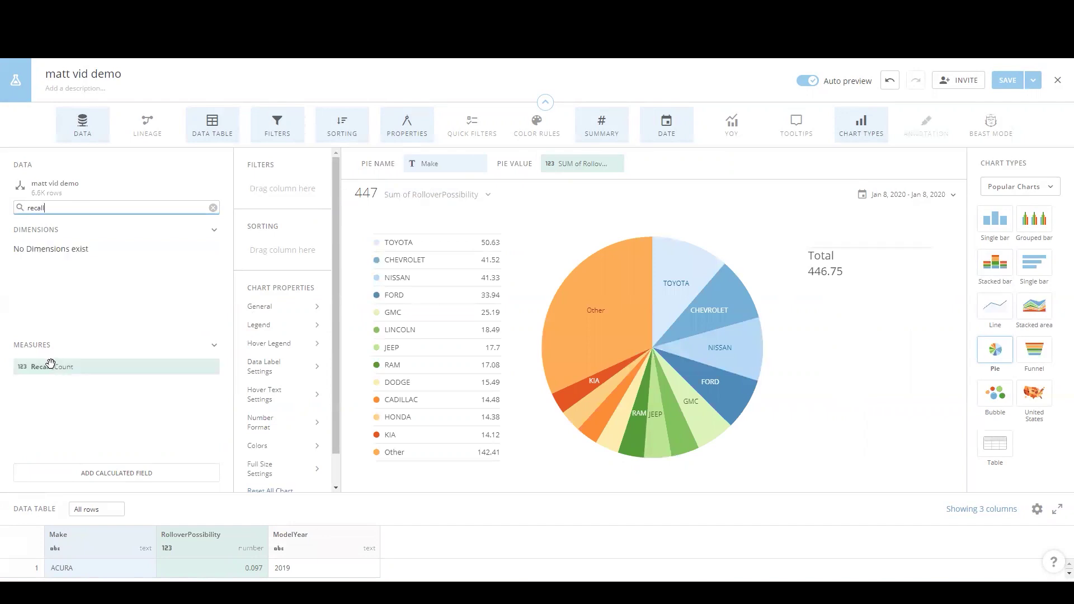
pyautogui.moveTo(49, 366); pyautogui.dragTo(511, 163)
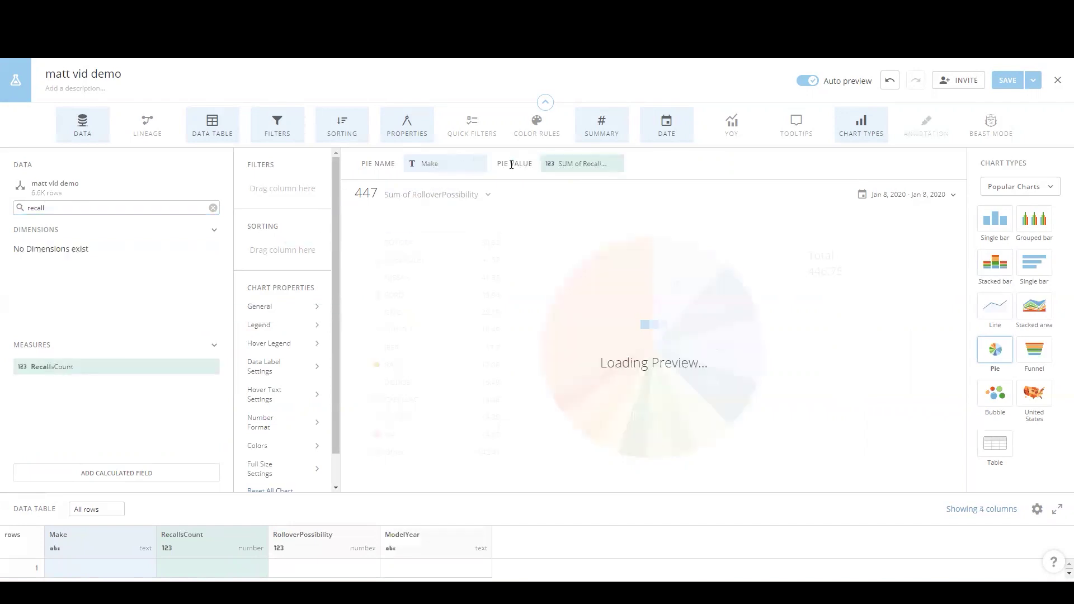
# Set the Summary Number option to No Summary Number.
pyautogui.click(451, 196)
pyautogui.click(405, 266)
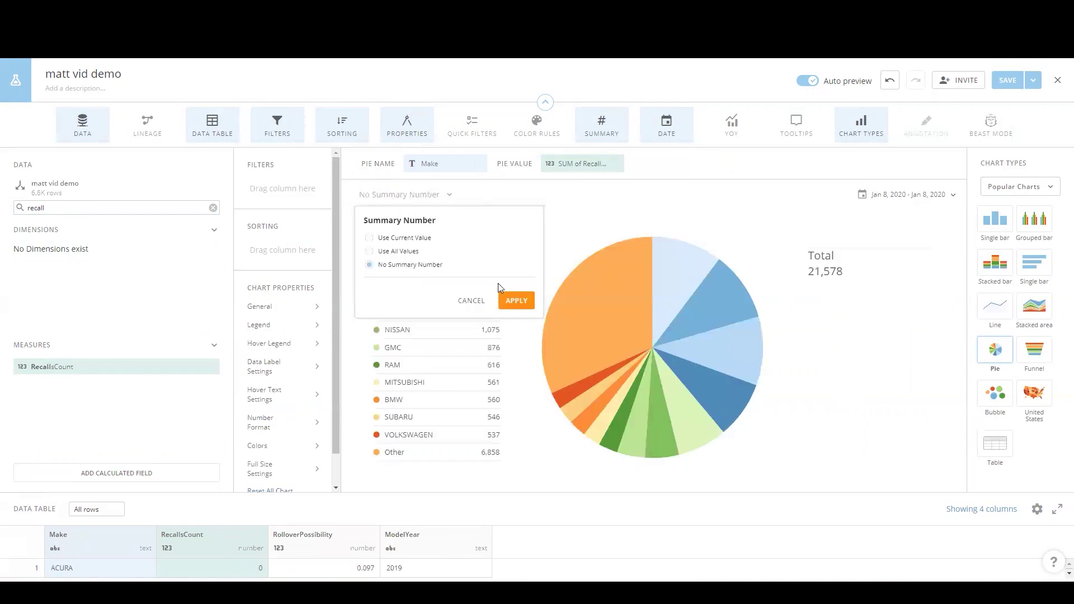
pyautogui.click(517, 302)
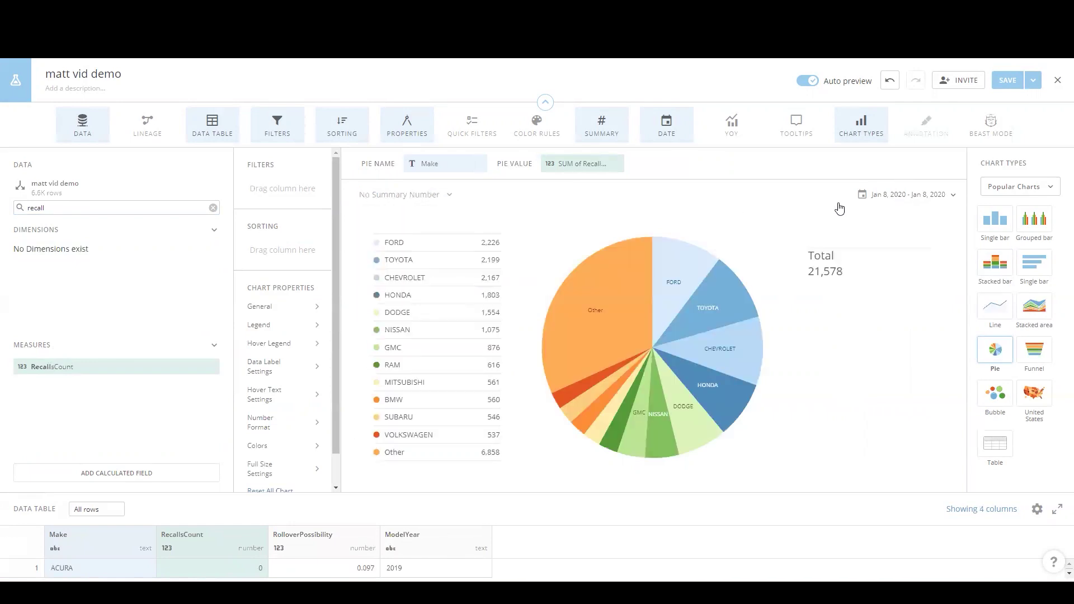
pyautogui.click(214, 208)
# Add a ModelYear filter keeping only 2018 and 2019, apply it, then save and close the card.
pyautogui.click(98, 208)
pyautogui.write('date')
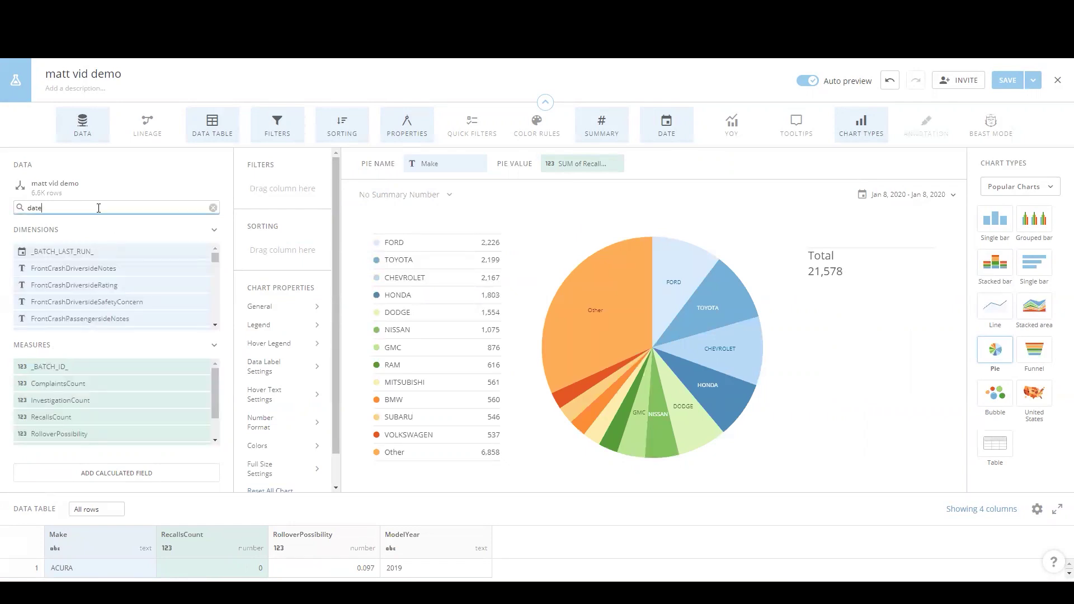
pyautogui.moveTo(52, 208); pyautogui.dragTo(13, 211)
pyautogui.write('mo')
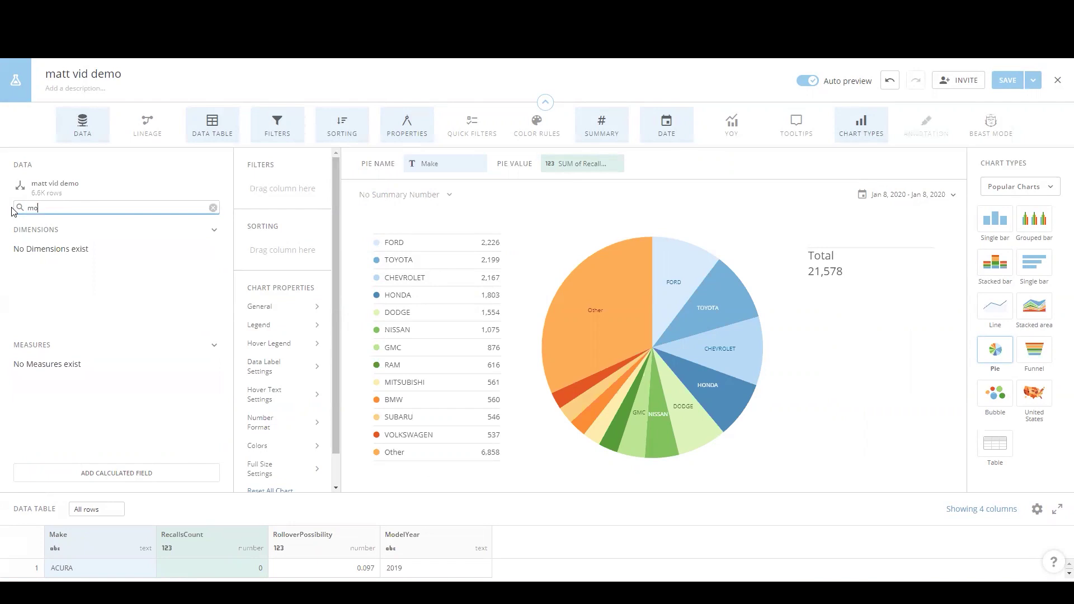
pyautogui.write('del')
pyautogui.moveTo(42, 269); pyautogui.dragTo(233, 195)
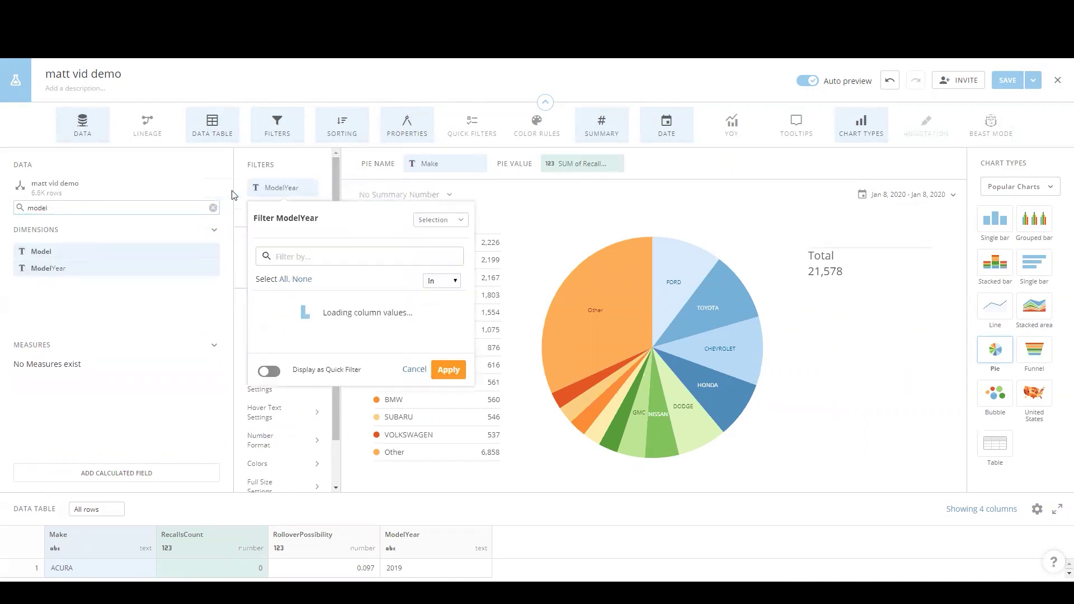
pyautogui.scroll(-5, 333, 435)
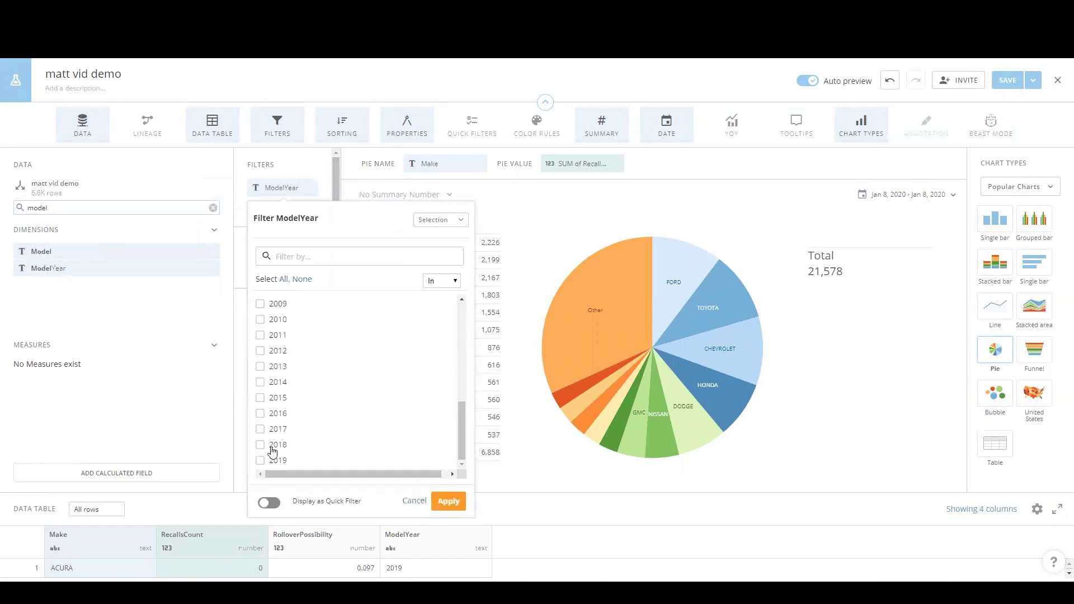
pyautogui.click(260, 446)
pyautogui.click(260, 461)
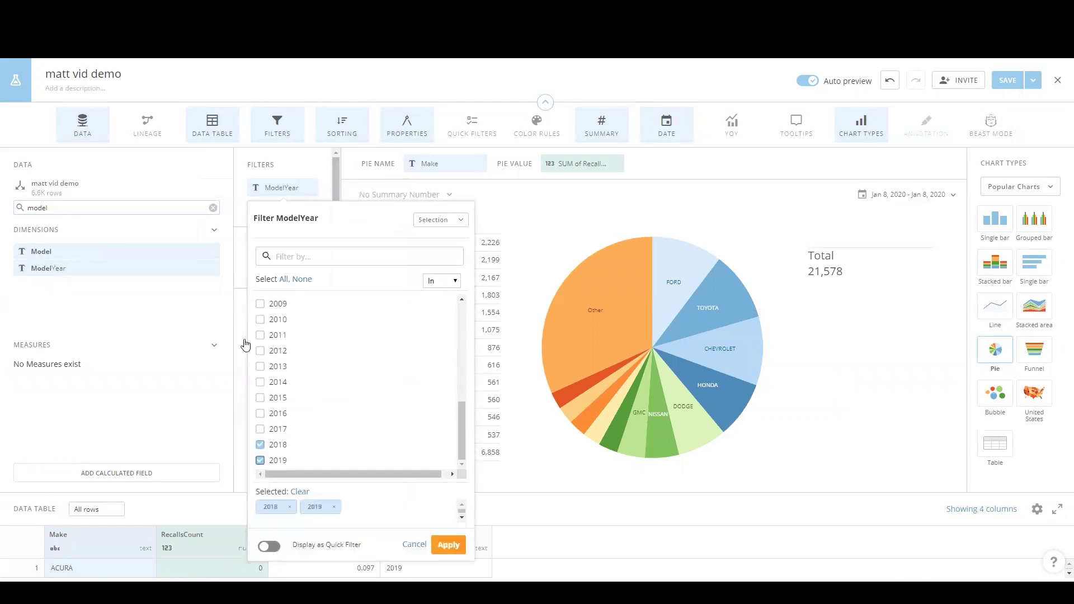
pyautogui.click(447, 545)
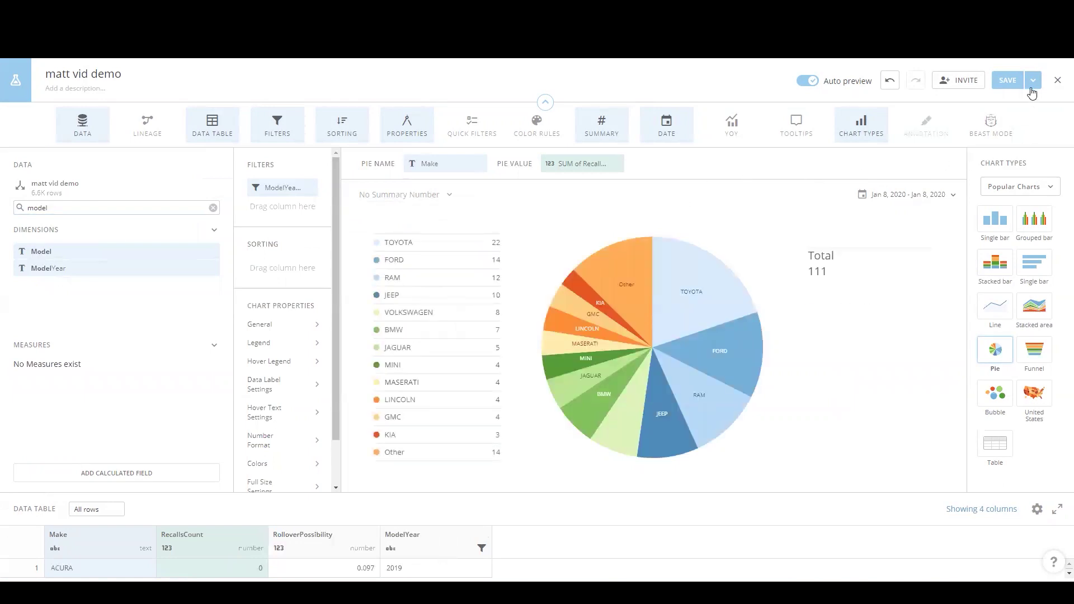
pyautogui.click(1033, 81)
pyautogui.click(1002, 142)
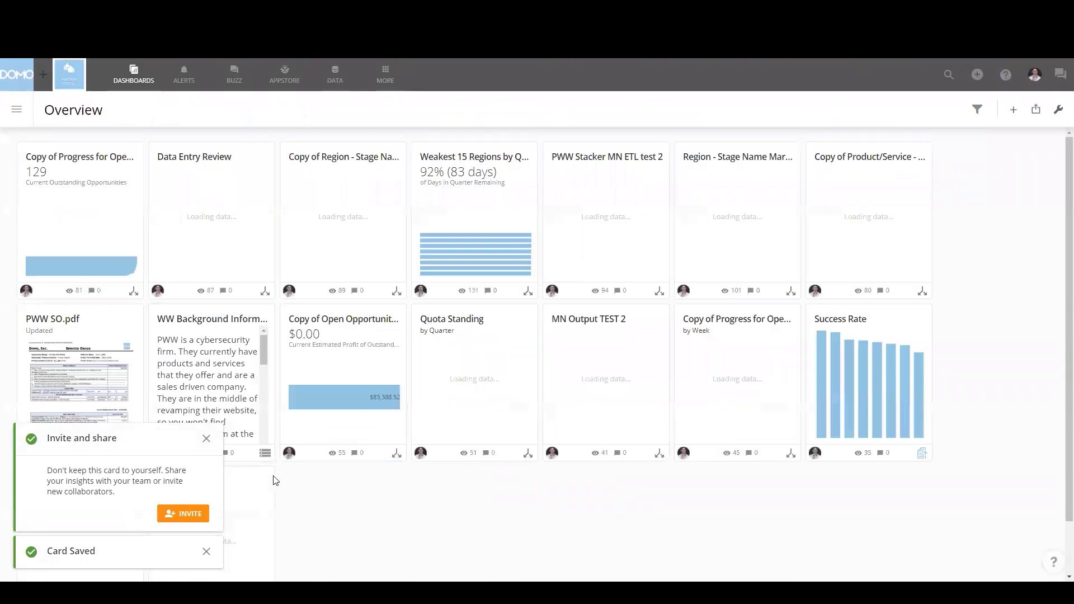
# Open the matt vid demo card, dismiss the share notice, and hide then restore the Other slice.
pyautogui.click(227, 485)
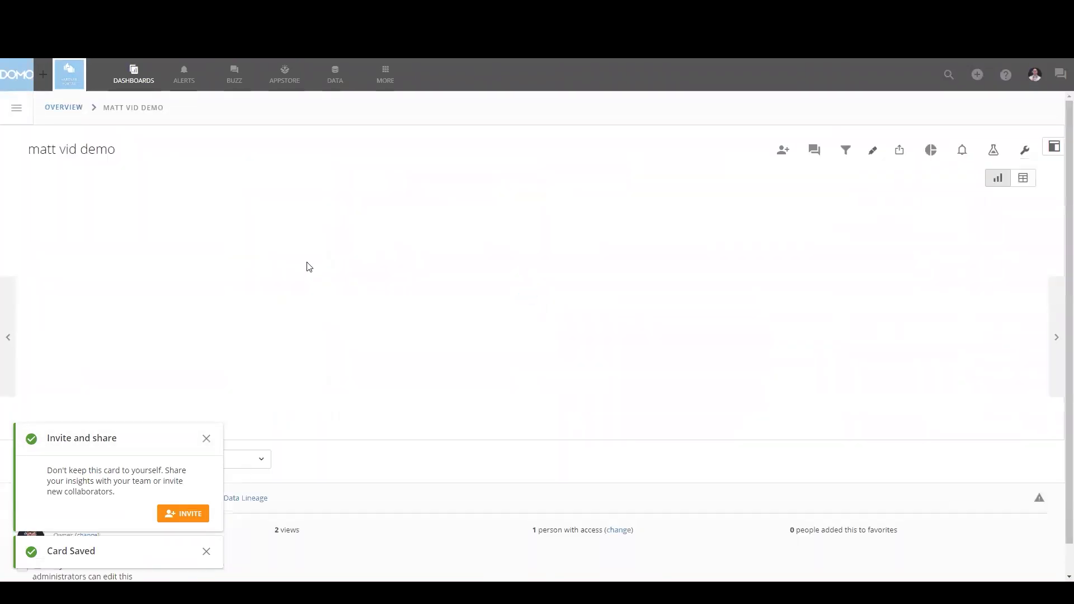
pyautogui.click(206, 439)
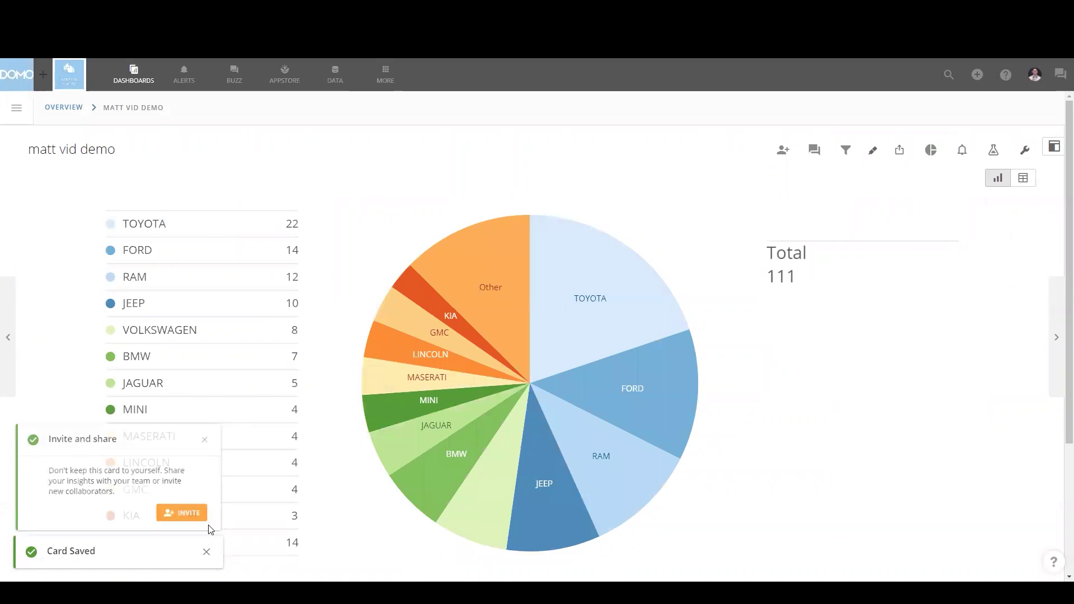
pyautogui.click(204, 547)
pyautogui.click(170, 551)
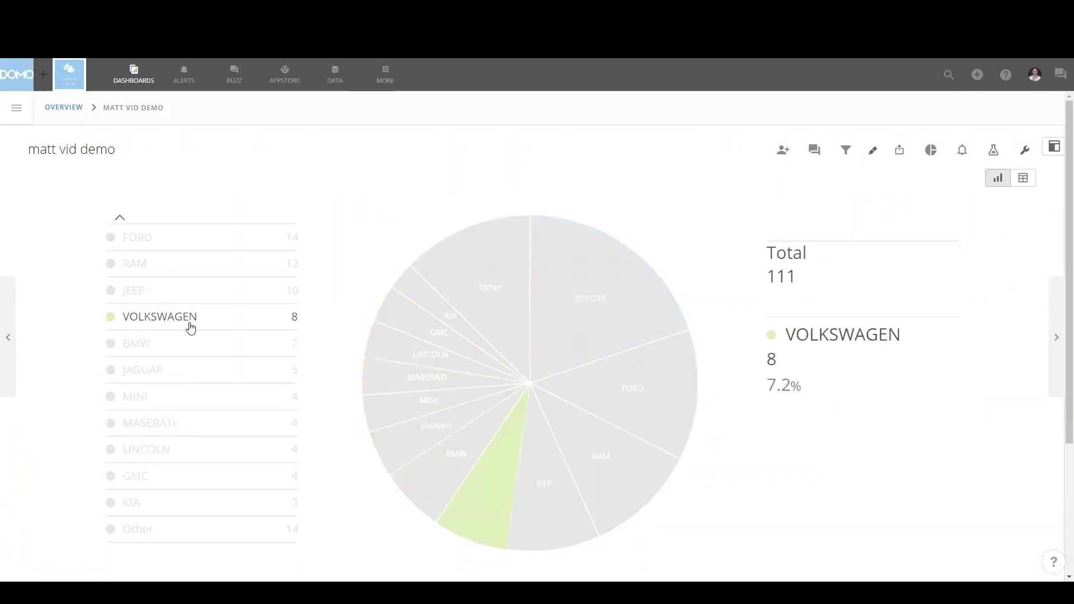
# Toggle VOLKSWAGEN and JEEP off and back on, then drill into the Other slice's records.
pyautogui.click(177, 317)
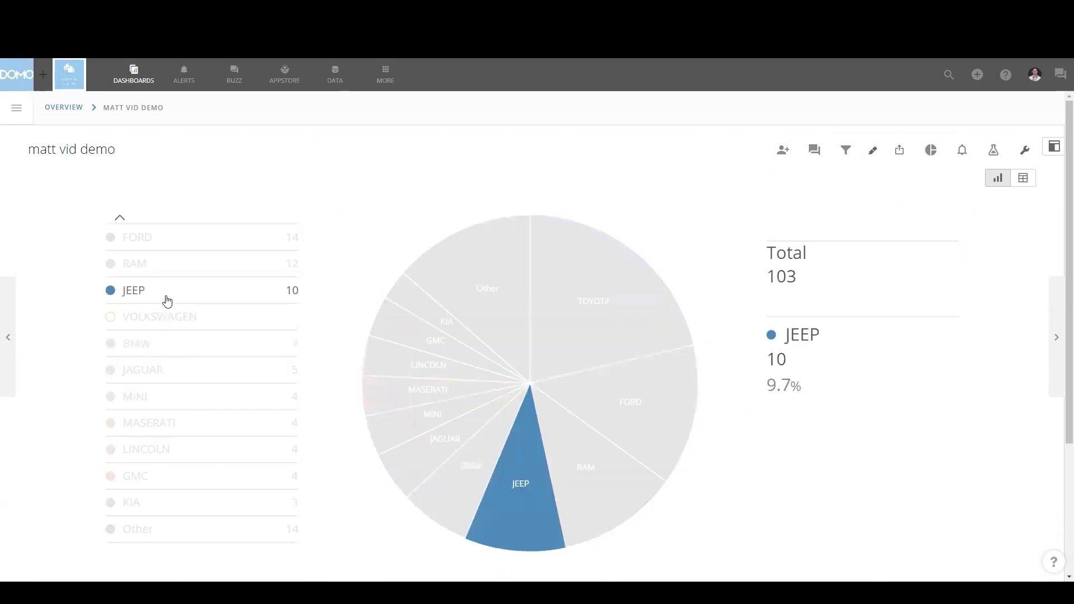
pyautogui.click(169, 298)
pyautogui.click(182, 315)
pyautogui.click(161, 290)
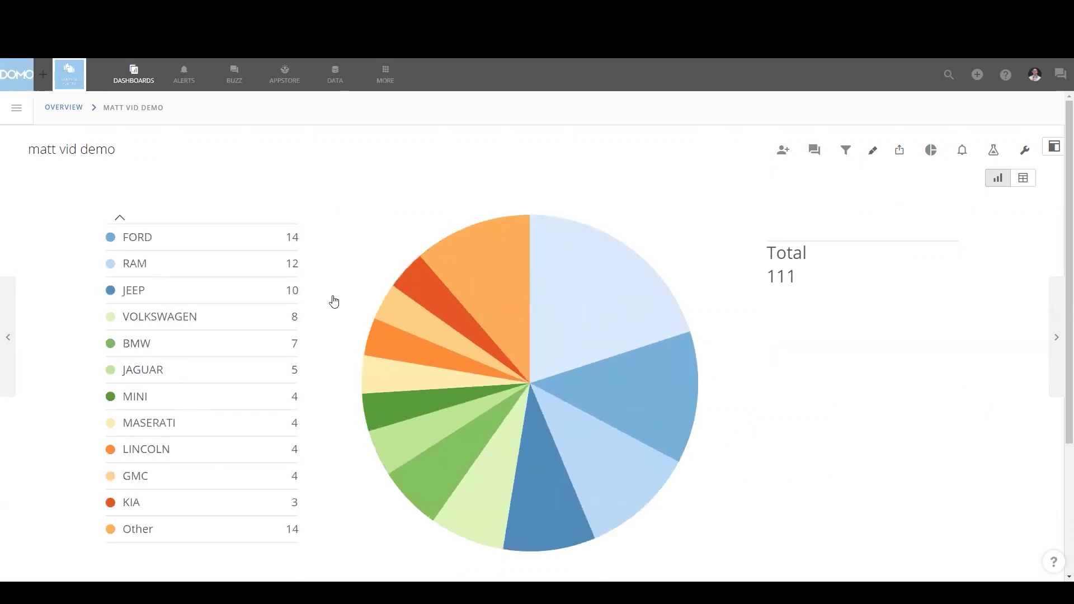
pyautogui.click(498, 242)
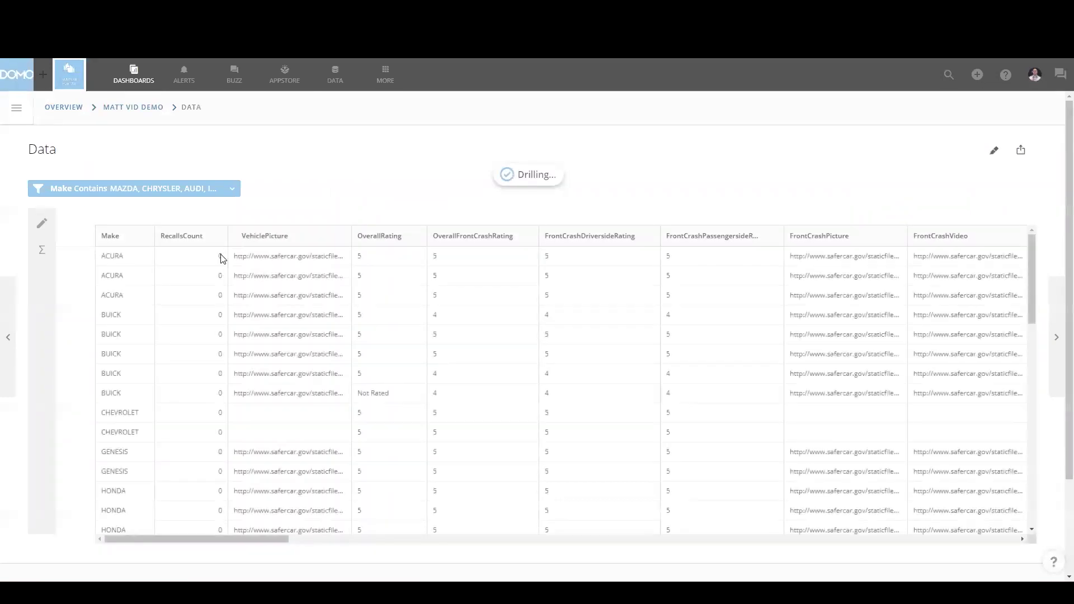
pyautogui.scroll(-15, 268, 319)
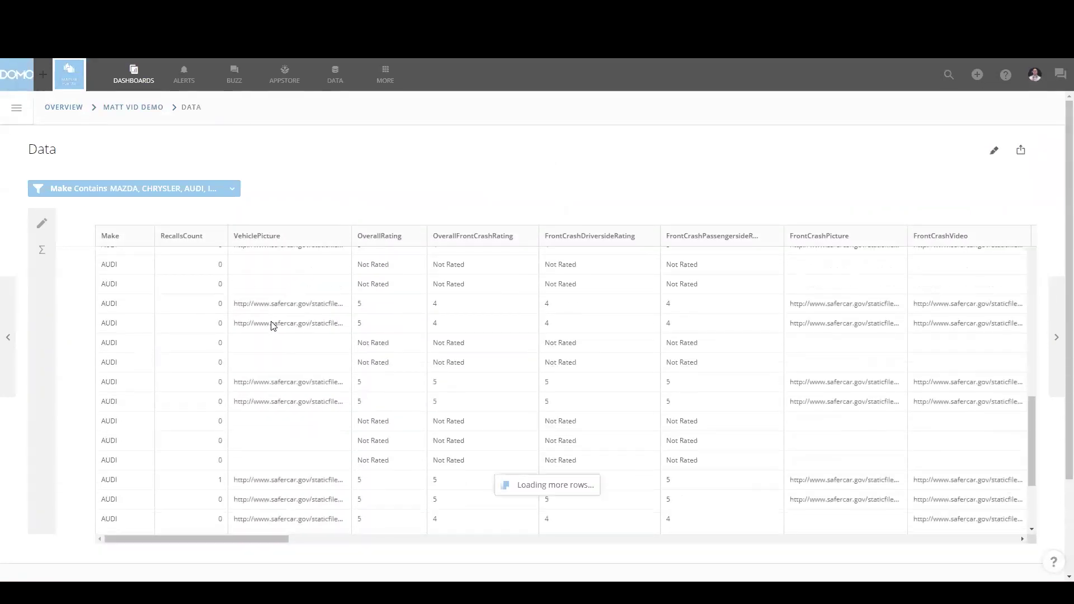
pyautogui.click(1021, 151)
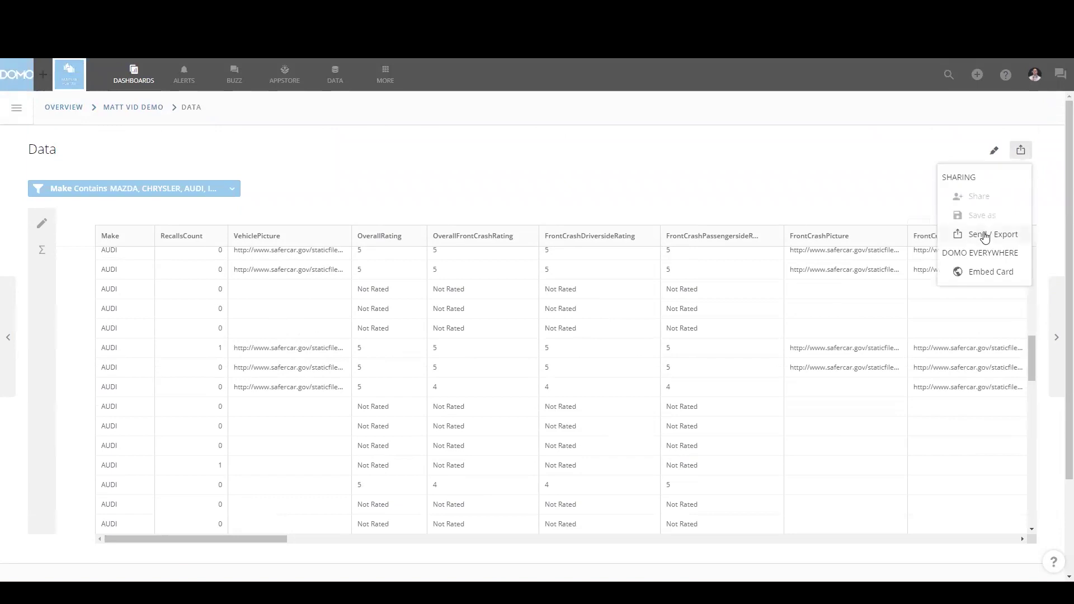
pyautogui.click(989, 236)
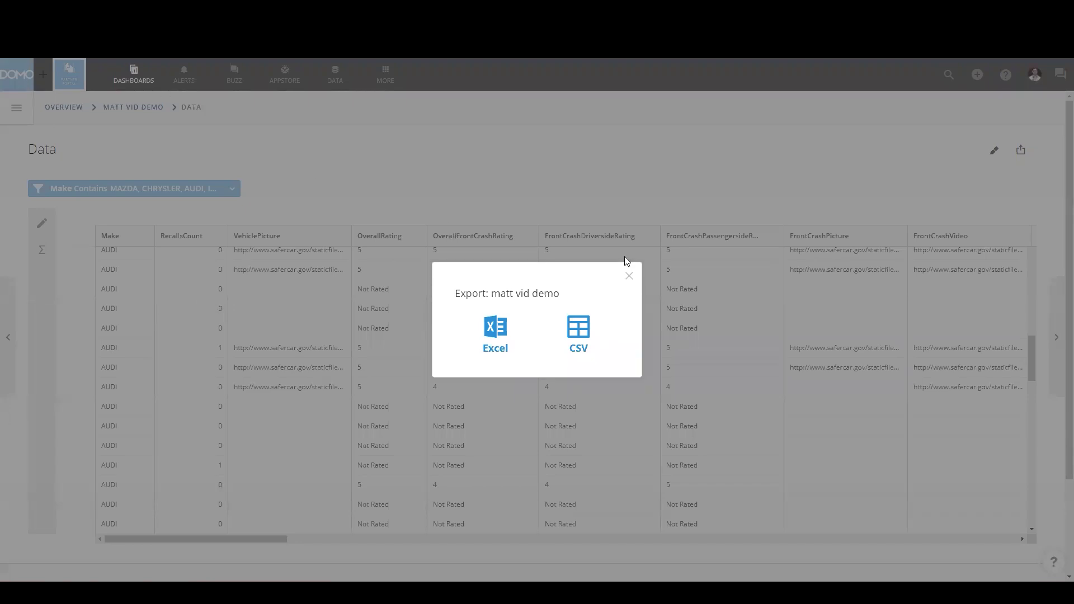
pyautogui.click(629, 277)
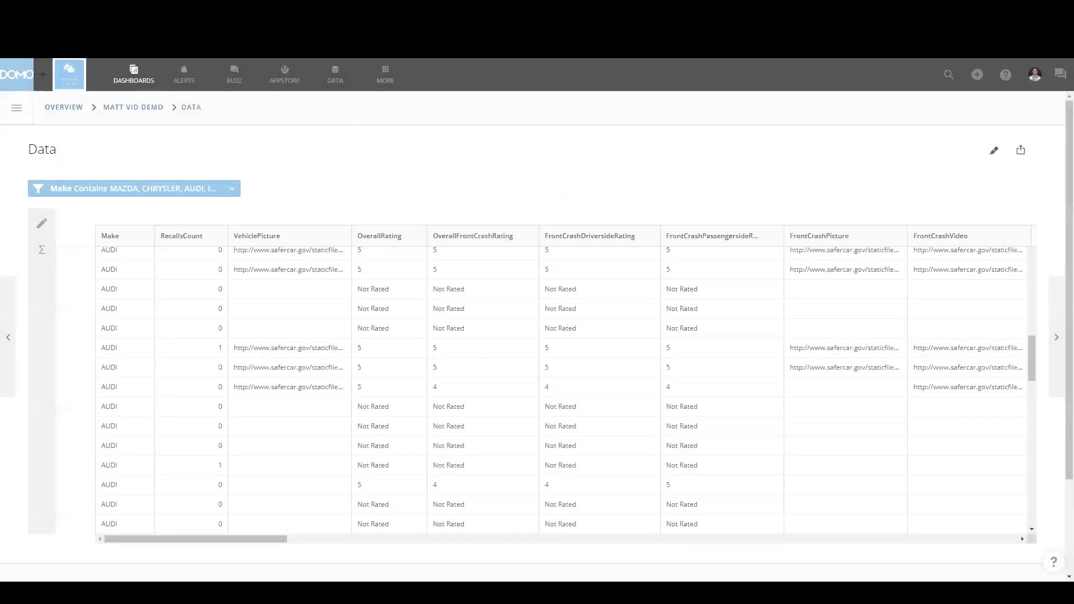